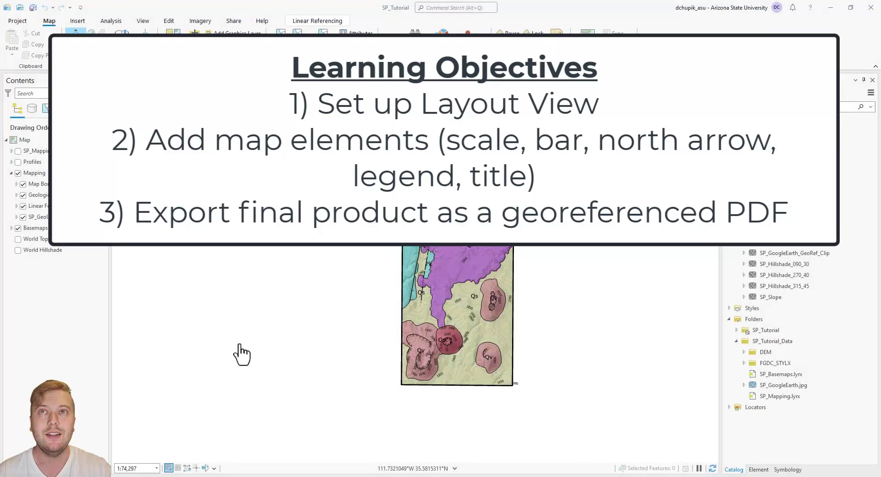
Set the map view's scale to 1:50,000 by entering 50000 in the status bar scale box.
{"action": "left_click", "coordinate": [125, 469]}
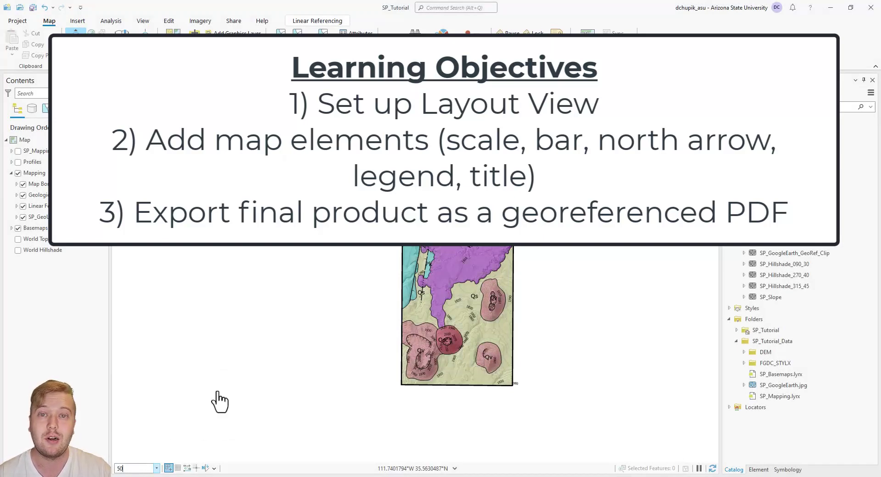
{"action": "type", "text": "50000"}
{"action": "key", "text": "Return"}
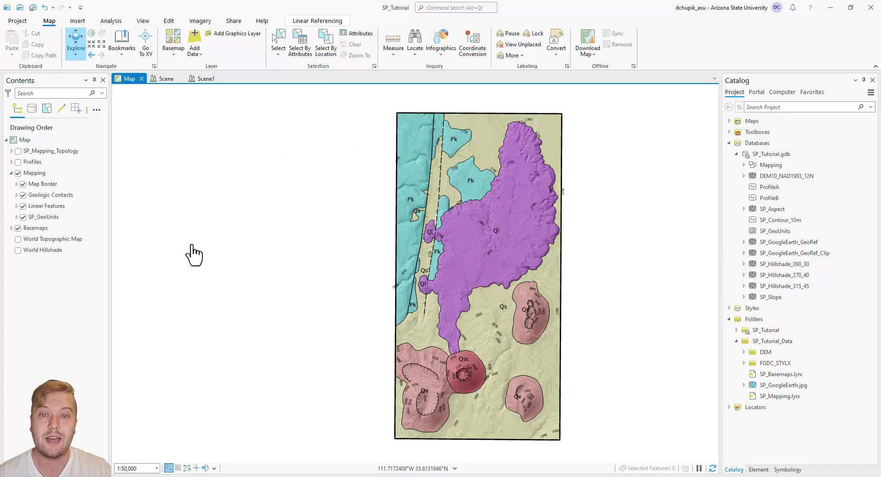
Expand the layer legends and remove the <all other values> class from Geologic Contacts symbology.
{"action": "left_click", "coordinate": [16, 196]}
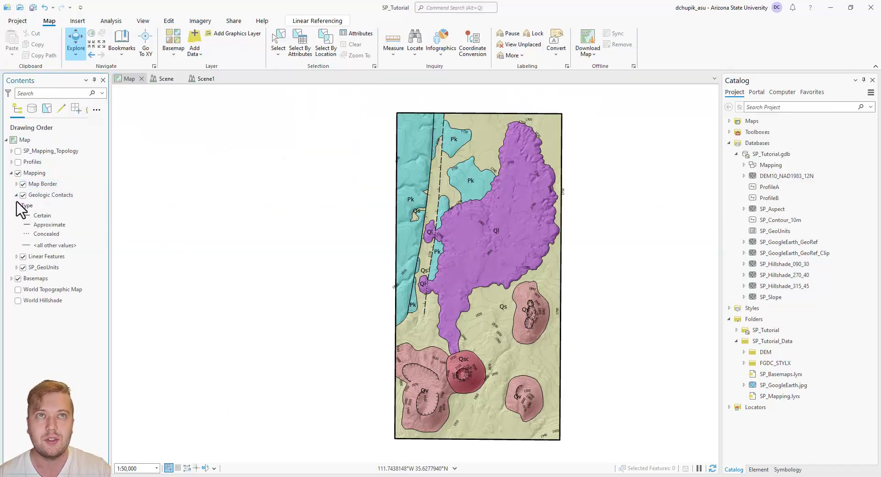
{"action": "left_click", "coordinate": [16, 257]}
{"action": "left_click", "coordinate": [16, 328]}
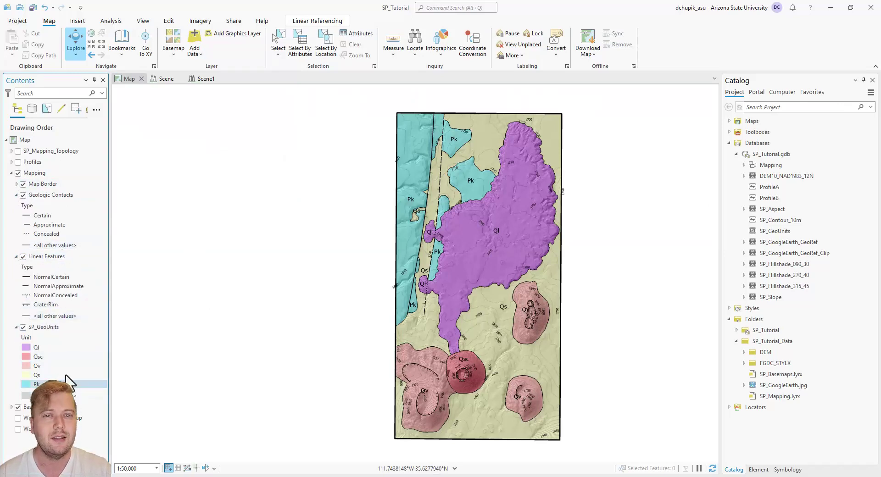
{"action": "right_click", "coordinate": [64, 199]}
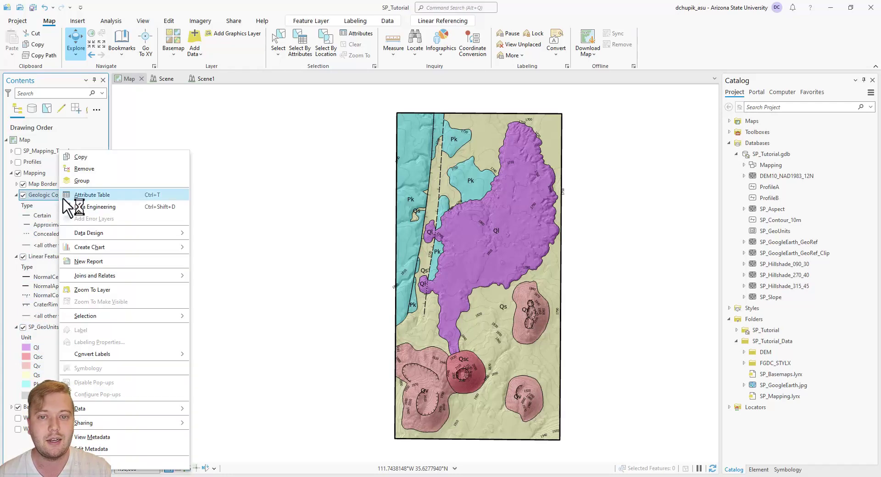
{"action": "left_click", "coordinate": [108, 369]}
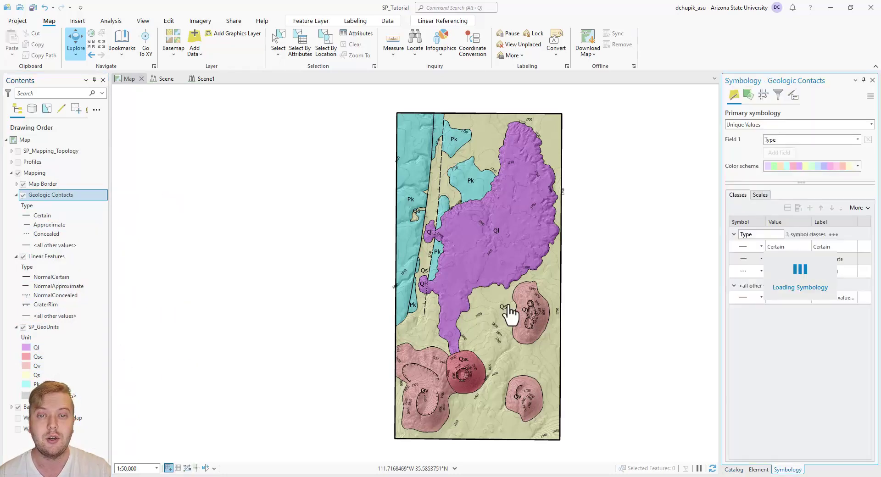
{"action": "right_click", "coordinate": [835, 299]}
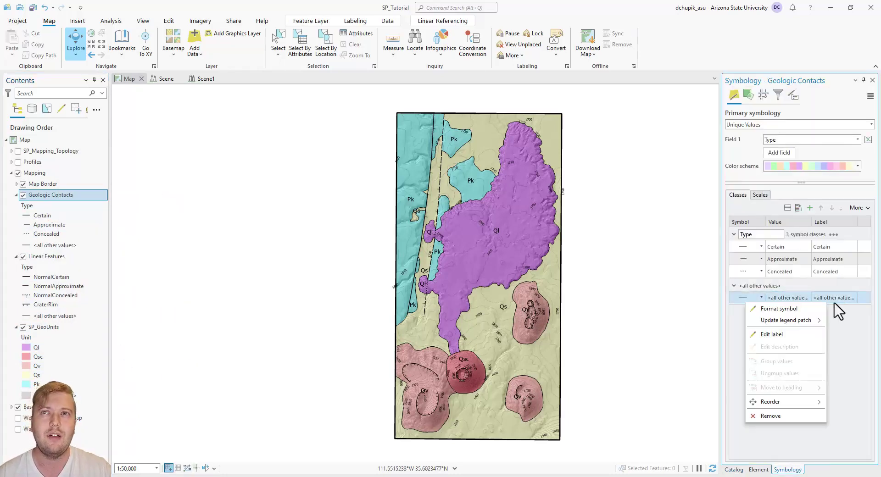
{"action": "left_click", "coordinate": [771, 416]}
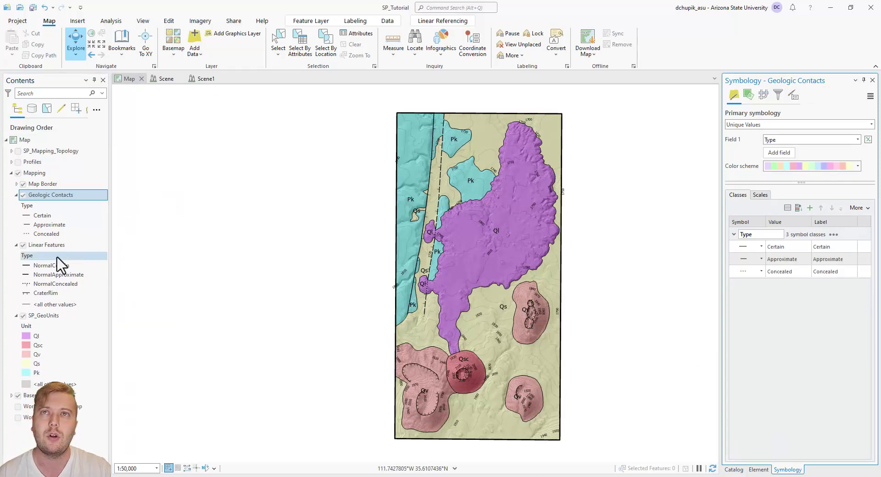
Remove the <all other values> class from the SP_GeoUnits symbology.
{"action": "right_click", "coordinate": [44, 317]}
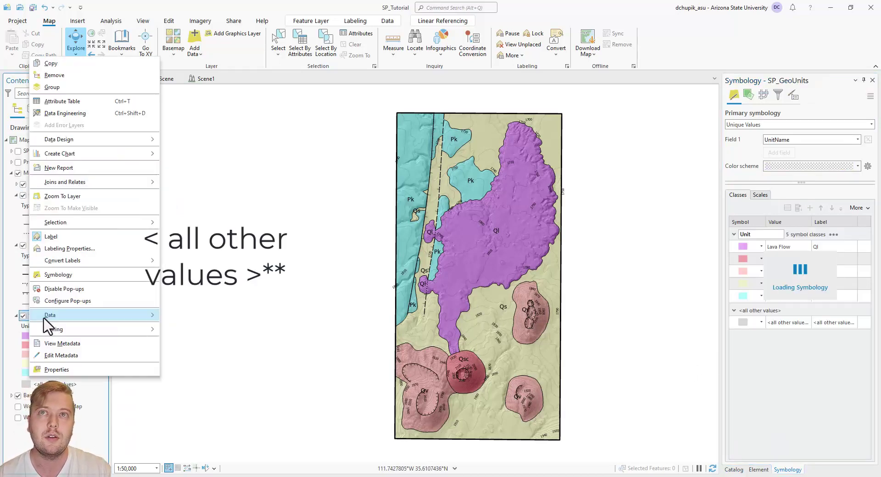
{"action": "left_click", "coordinate": [82, 275]}
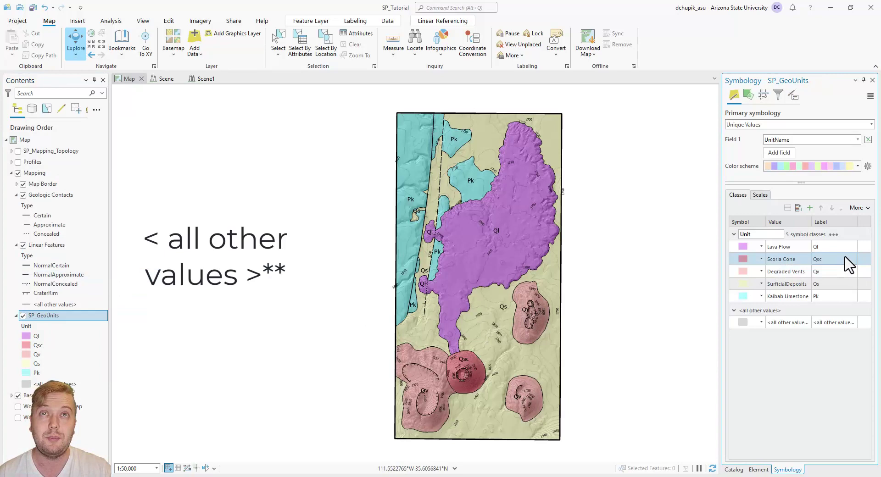
{"action": "right_click", "coordinate": [826, 335]}
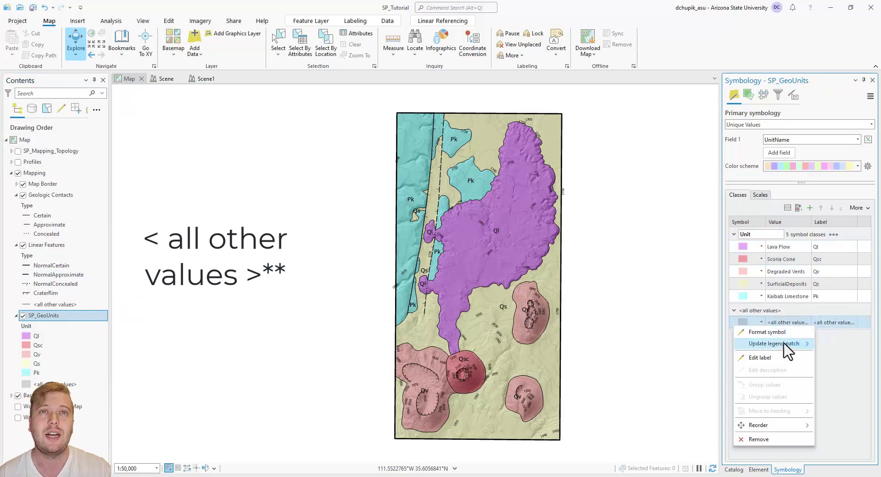
{"action": "left_click", "coordinate": [762, 440]}
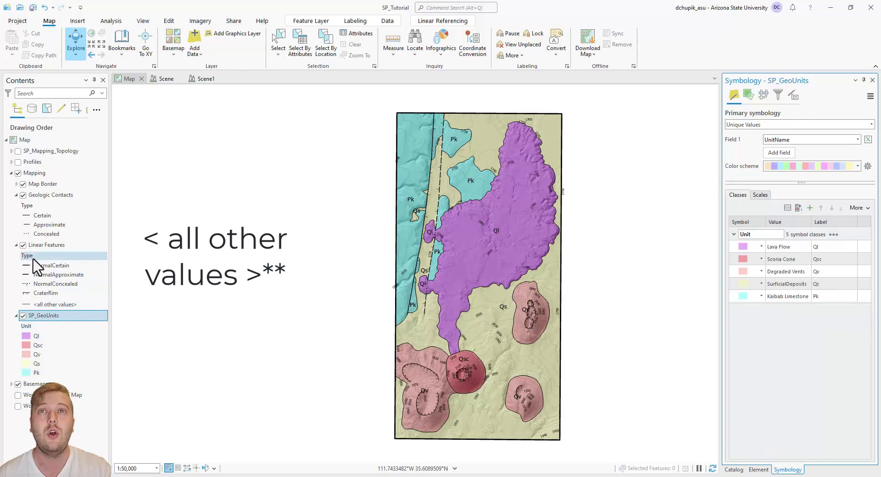
Remove the <all other values> class from the Linear Features symbology.
{"action": "right_click", "coordinate": [39, 245]}
{"action": "left_click", "coordinate": [118, 313]}
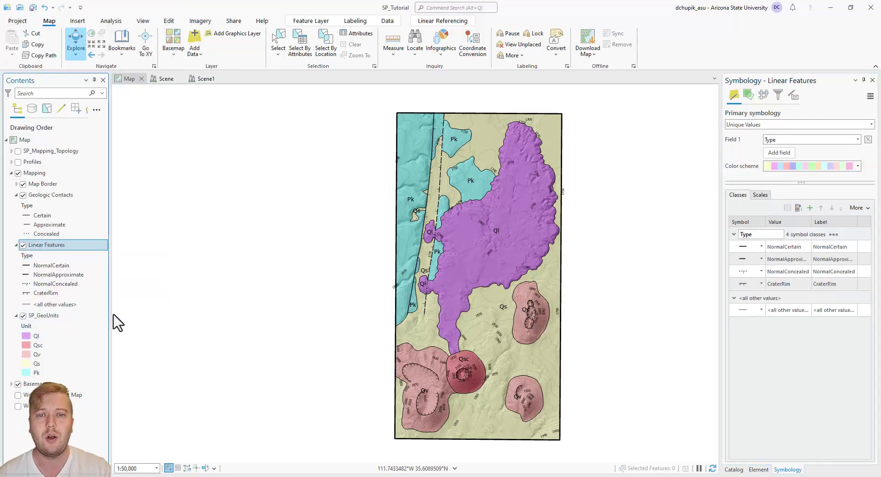
{"action": "left_click", "coordinate": [636, 368]}
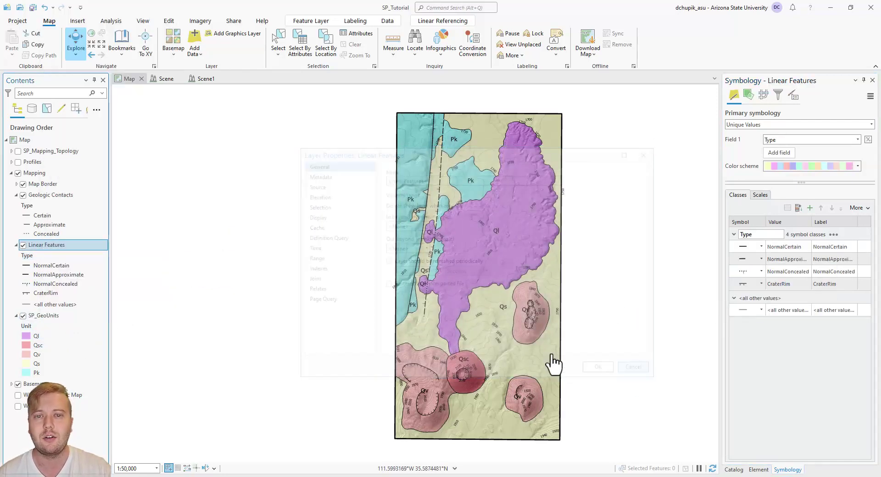
{"action": "right_click", "coordinate": [55, 246]}
{"action": "left_click", "coordinate": [75, 230]}
{"action": "left_click", "coordinate": [826, 313]}
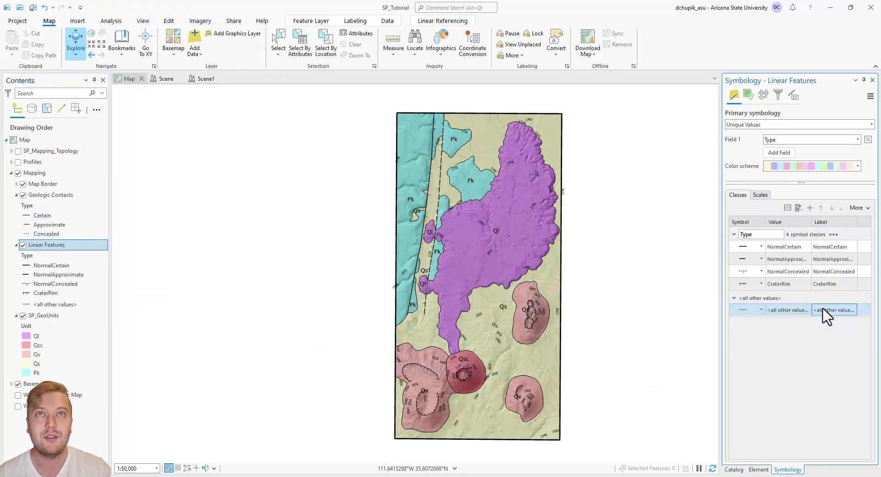
{"action": "right_click", "coordinate": [821, 311]}
{"action": "left_click", "coordinate": [770, 421]}
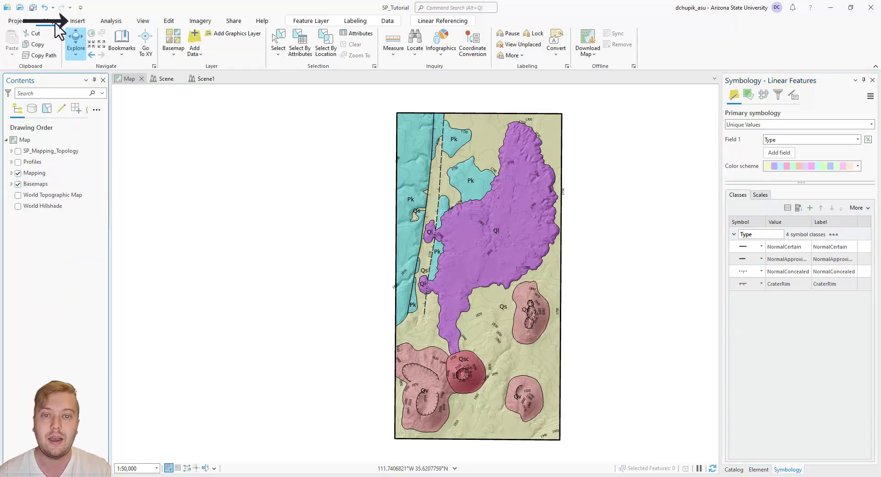
Create a new ANSI Portrait Letter 8.5" x 11" layout from the Insert tab.
{"action": "left_click", "coordinate": [78, 21]}
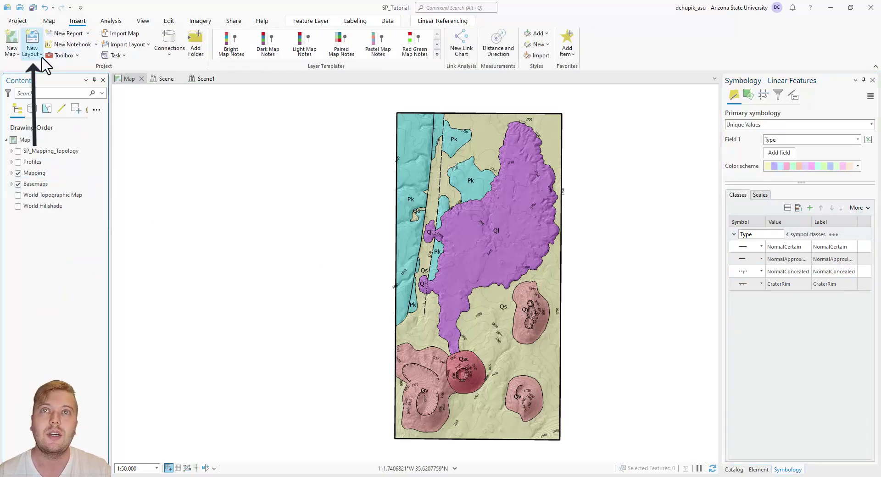
{"action": "left_click", "coordinate": [32, 51]}
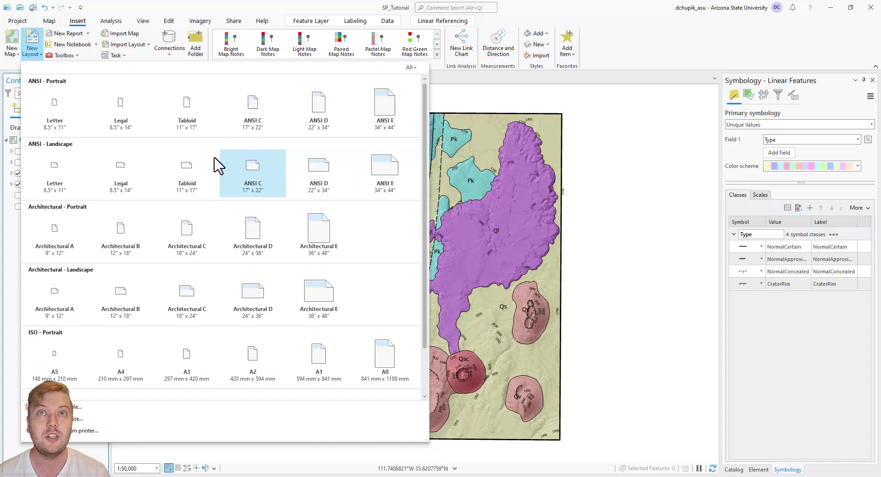
{"action": "left_click", "coordinate": [61, 124]}
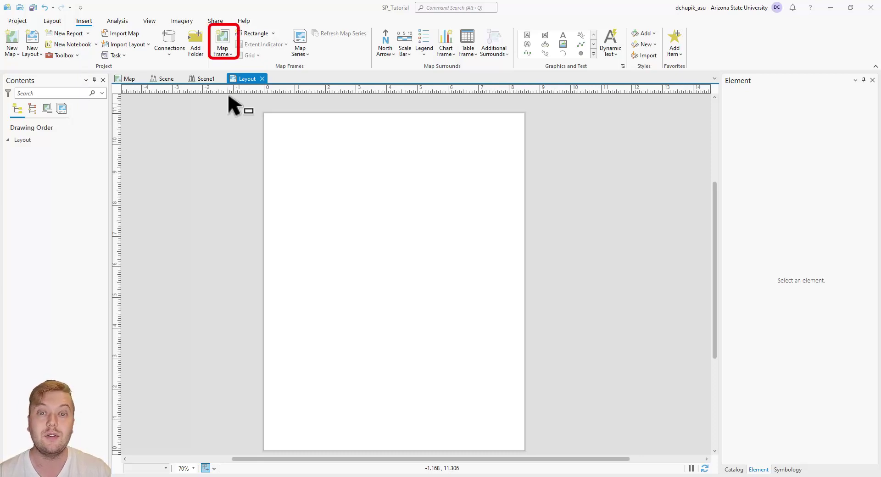
Insert a map frame using the 1:50,000 map, drawn across the page's upper part.
{"action": "left_click", "coordinate": [226, 52]}
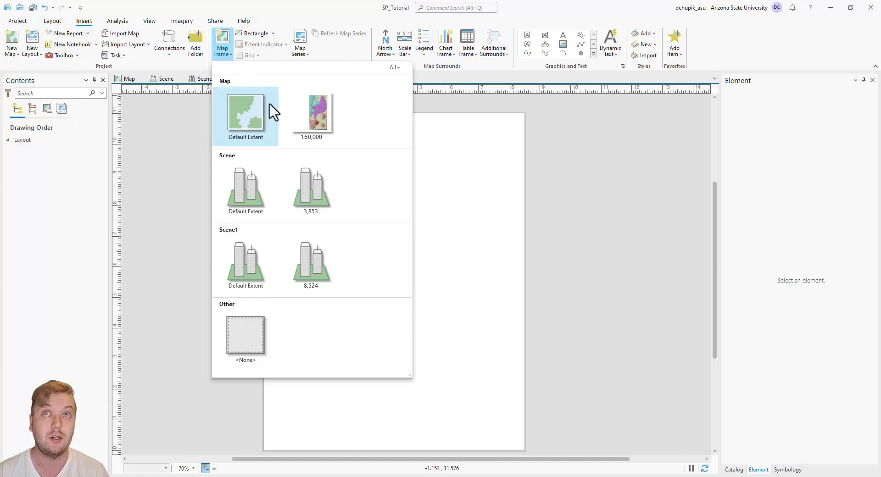
{"action": "left_click", "coordinate": [318, 124]}
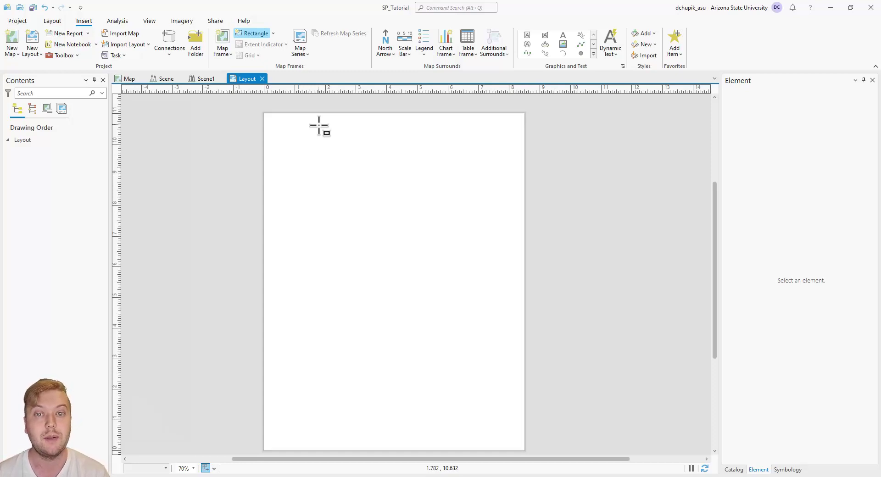
{"action": "left_click_drag", "start_coordinate": [269, 121], "coordinate": [521, 392]}
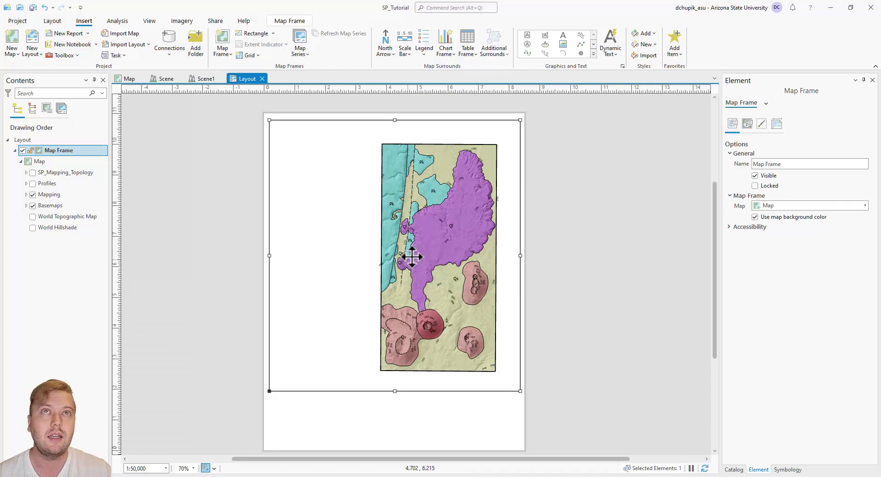
Pan the map left inside the activated frame, then shrink the frame tightly around the map.
{"action": "right_click", "coordinate": [447, 258]}
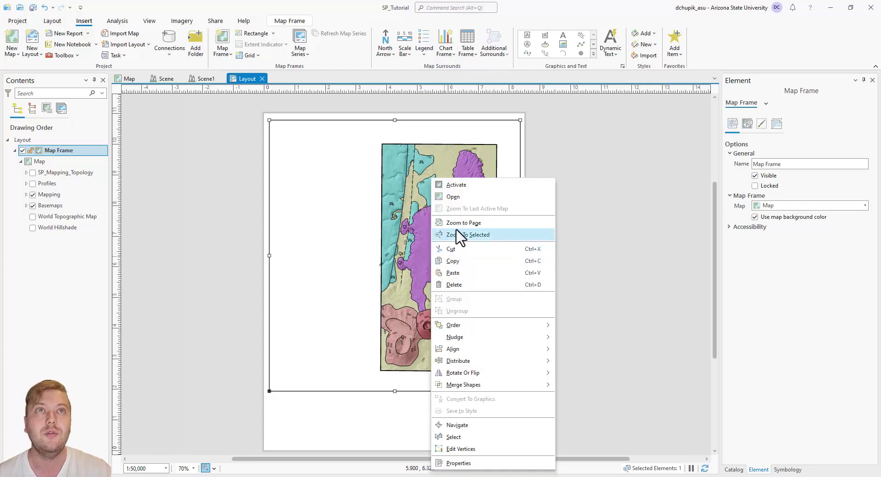
{"action": "left_click", "coordinate": [484, 186]}
{"action": "left_click_drag", "start_coordinate": [423, 301], "coordinate": [387, 310]}
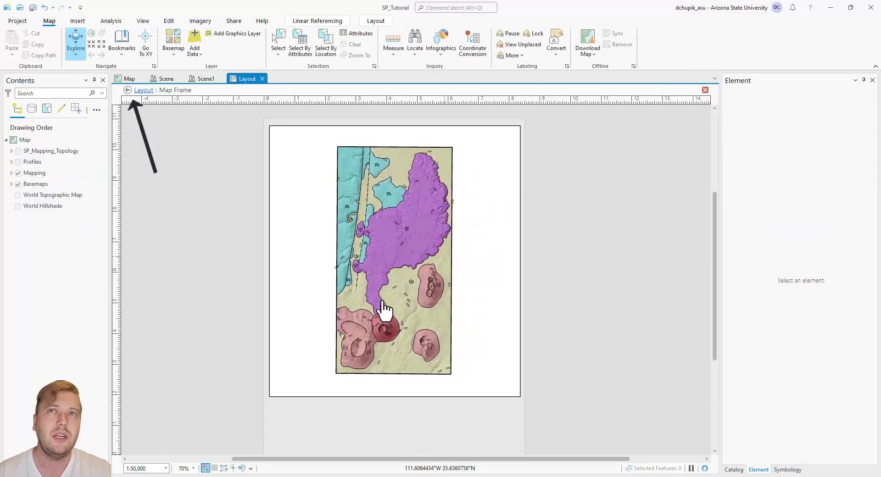
{"action": "left_click", "coordinate": [128, 91]}
{"action": "left_click_drag", "start_coordinate": [395, 391], "coordinate": [396, 358]}
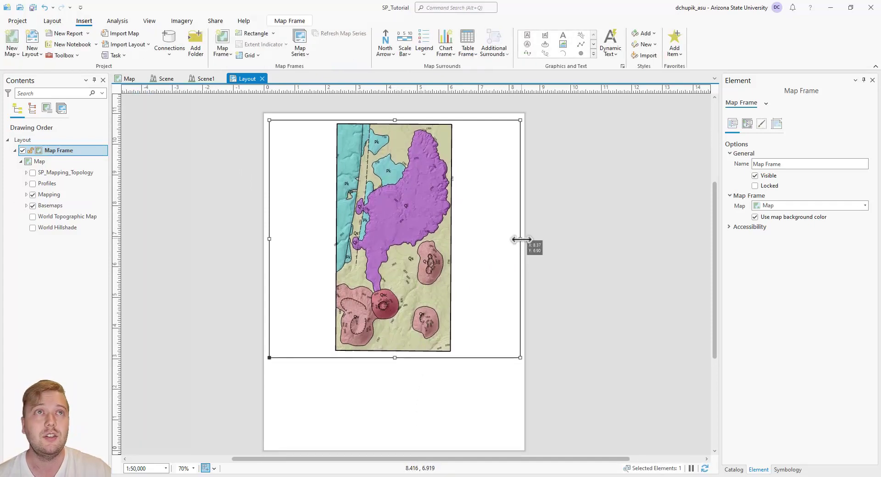
{"action": "left_click_drag", "start_coordinate": [522, 240], "coordinate": [391, 258]}
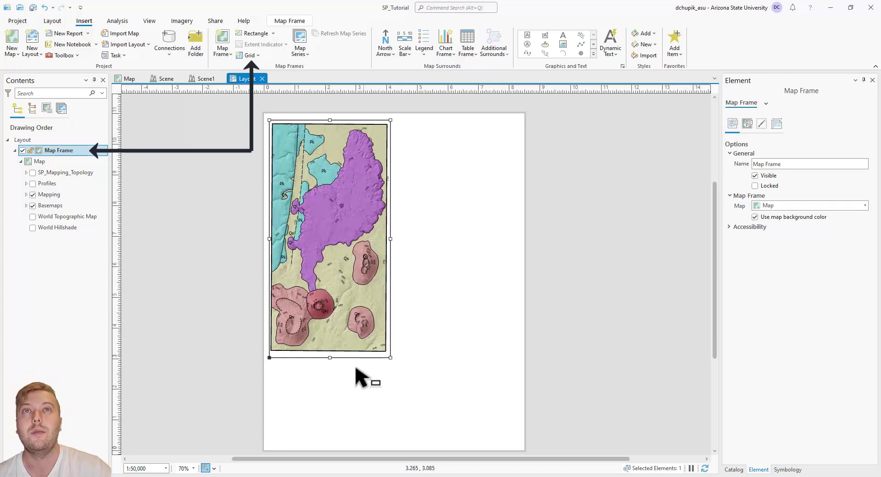
Shorten the map frame slightly and add a Black Horizontal Label Graticule grid.
{"action": "left_click_drag", "start_coordinate": [329, 356], "coordinate": [330, 353]}
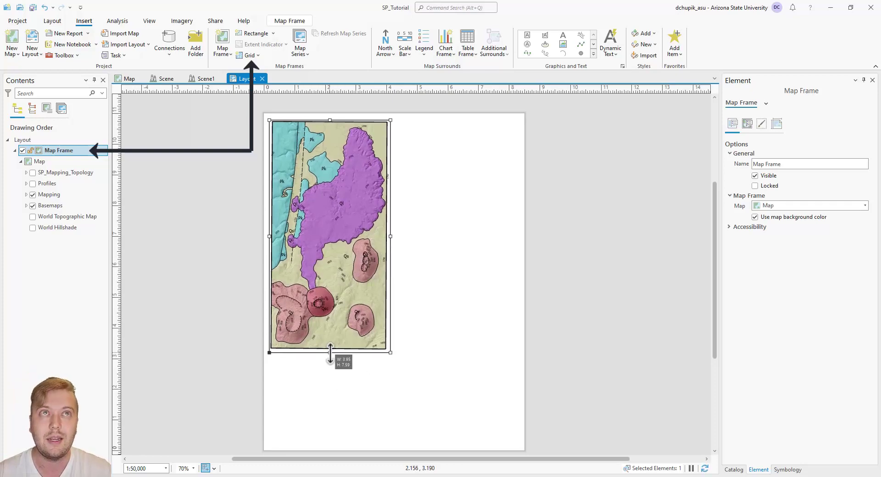
{"action": "left_click", "coordinate": [64, 152]}
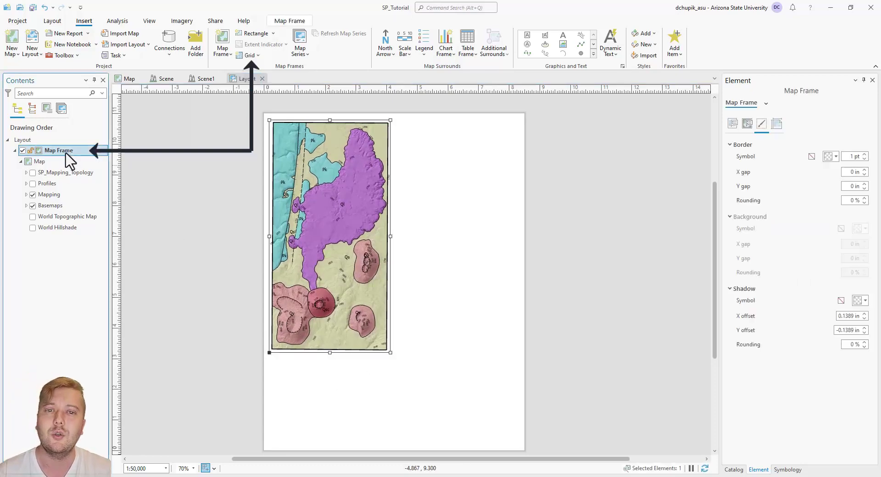
{"action": "left_click", "coordinate": [251, 56]}
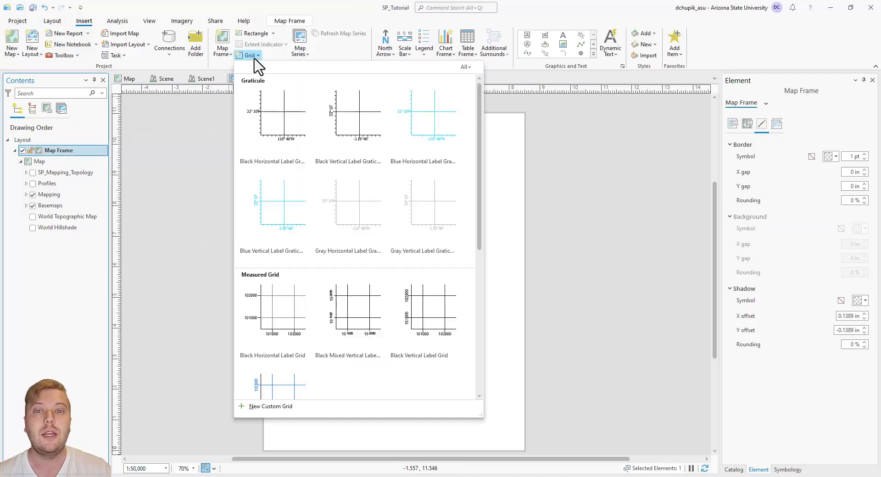
{"action": "left_click", "coordinate": [288, 125]}
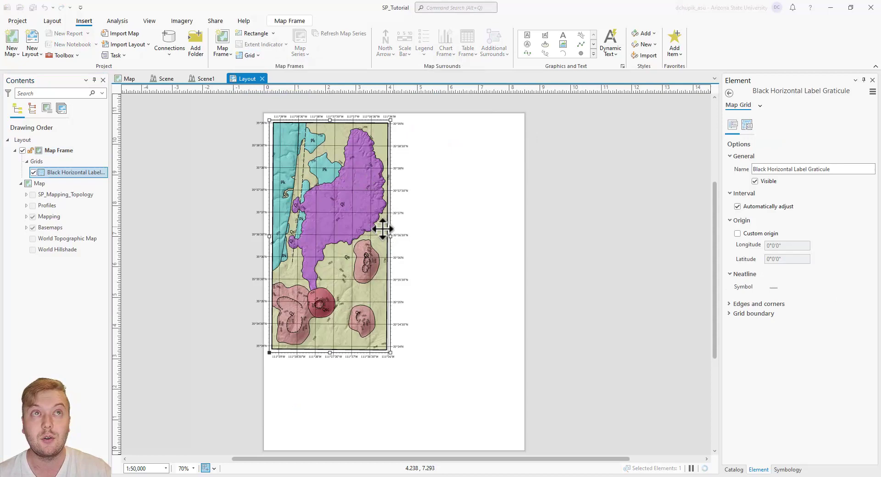
{"action": "left_click_drag", "start_coordinate": [336, 242], "coordinate": [353, 247]}
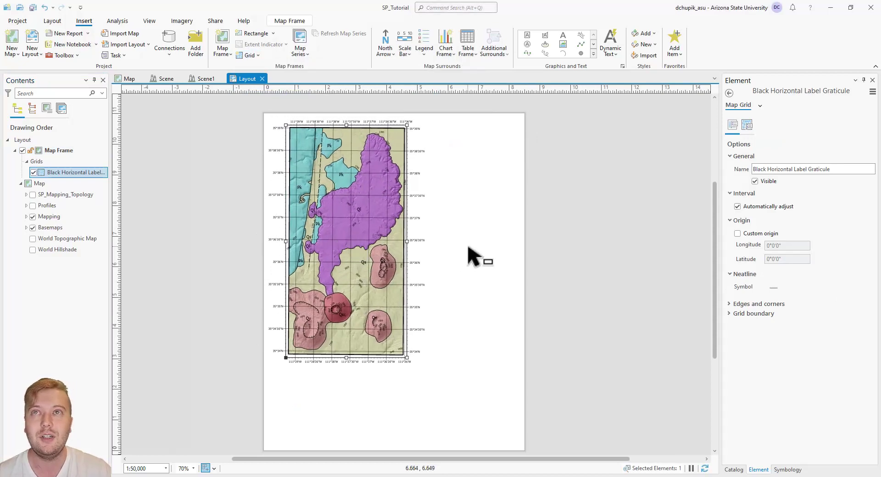
Turn off the graticule's automatic interval adjustment and show intervals in decimal degrees.
{"action": "left_click", "coordinate": [49, 174]}
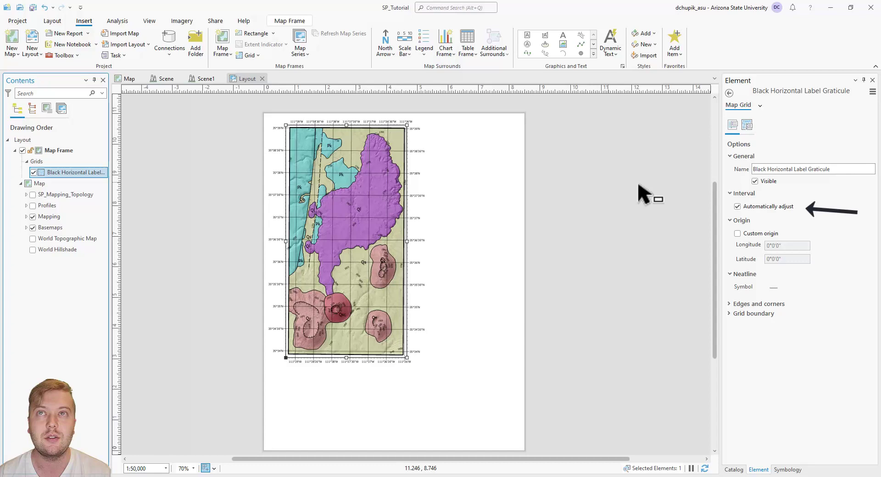
{"action": "left_click", "coordinate": [738, 207]}
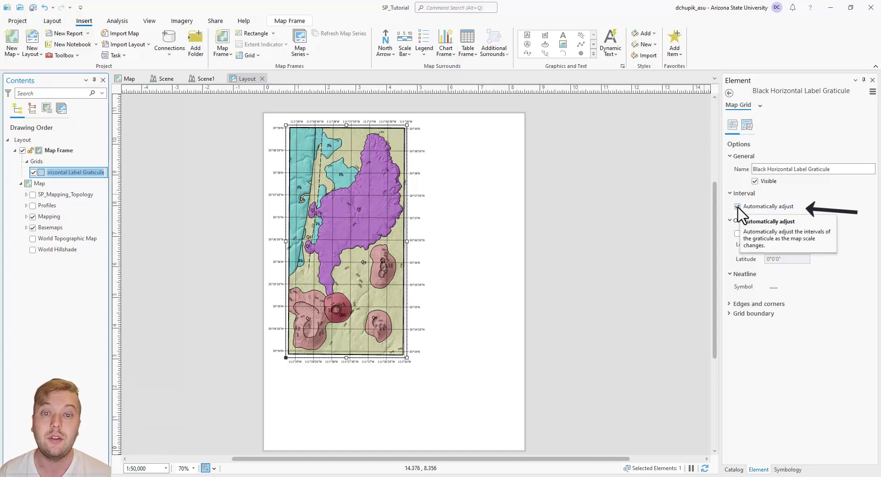
{"action": "left_click", "coordinate": [748, 129]}
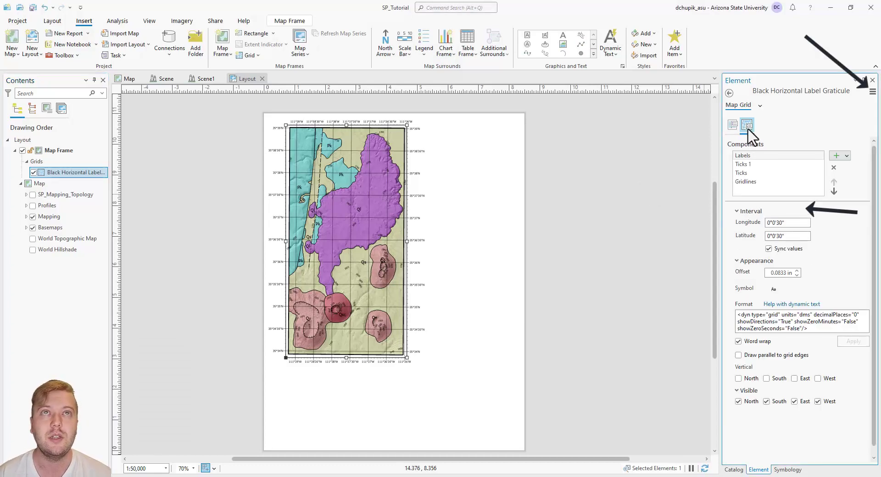
{"action": "left_click", "coordinate": [873, 92]}
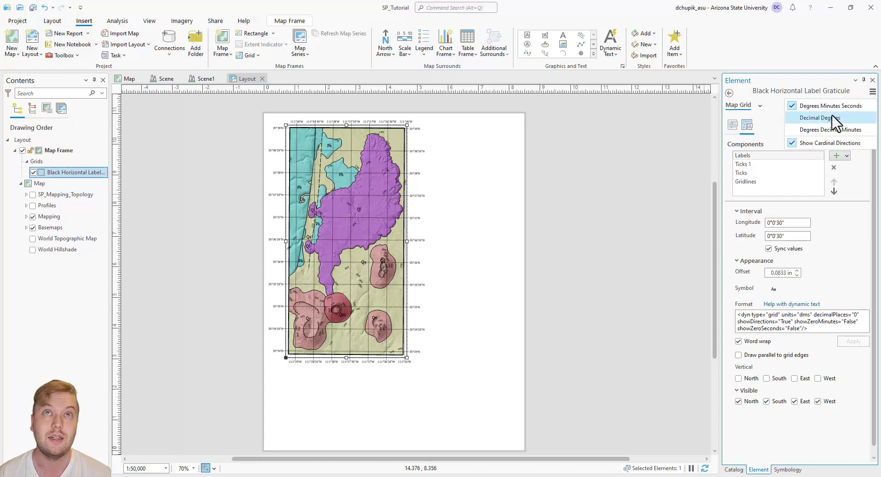
{"action": "left_click", "coordinate": [820, 118]}
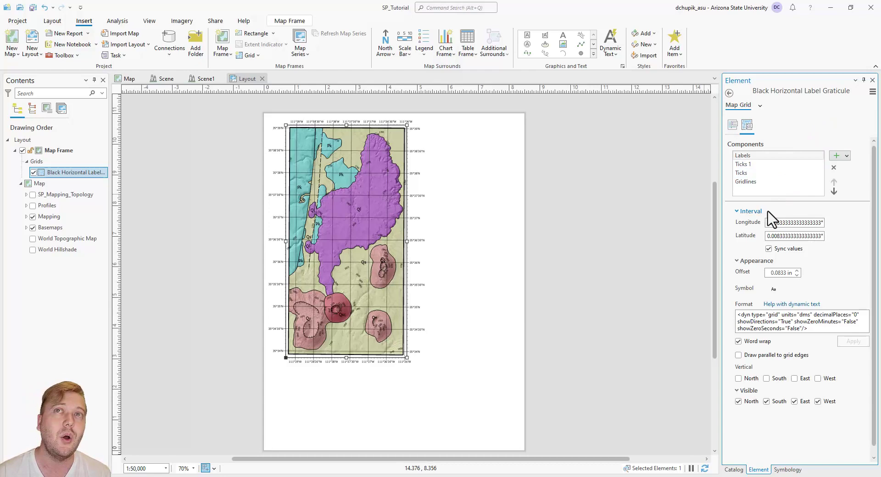
Set the Gridlines component's longitude interval to 0.02°.
{"action": "left_click", "coordinate": [756, 182]}
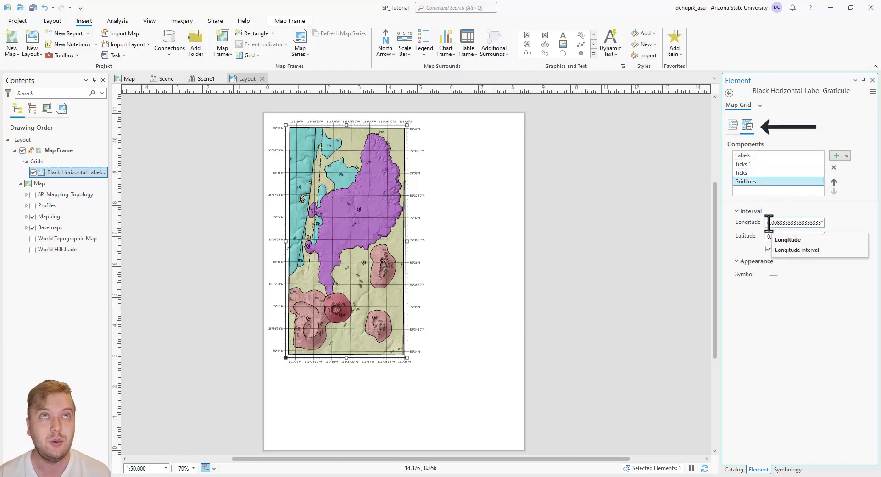
{"action": "left_click_drag", "start_coordinate": [771, 224], "coordinate": [802, 224]}
{"action": "key", "text": "BackSpace"}
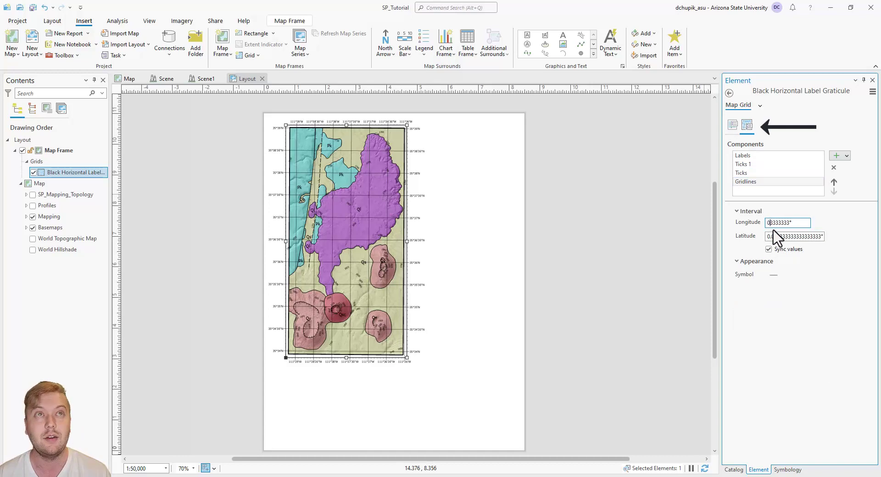
{"action": "type", "text": ".2"}
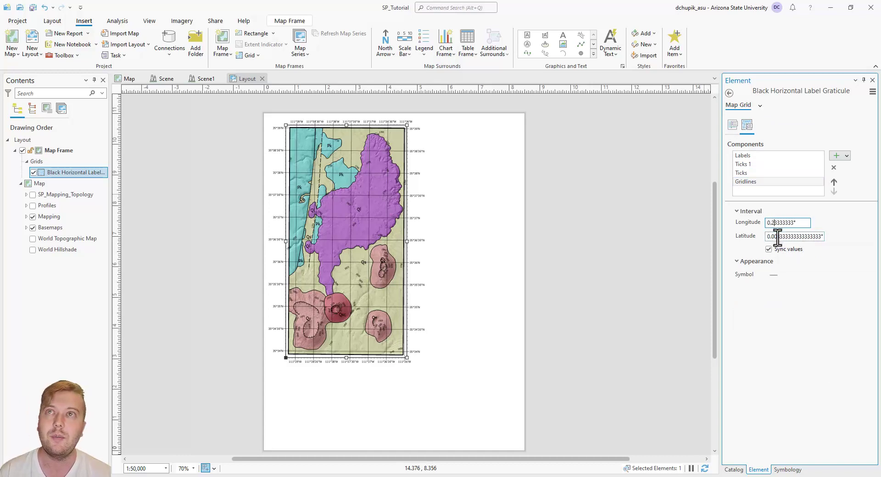
{"action": "key", "text": "Return"}
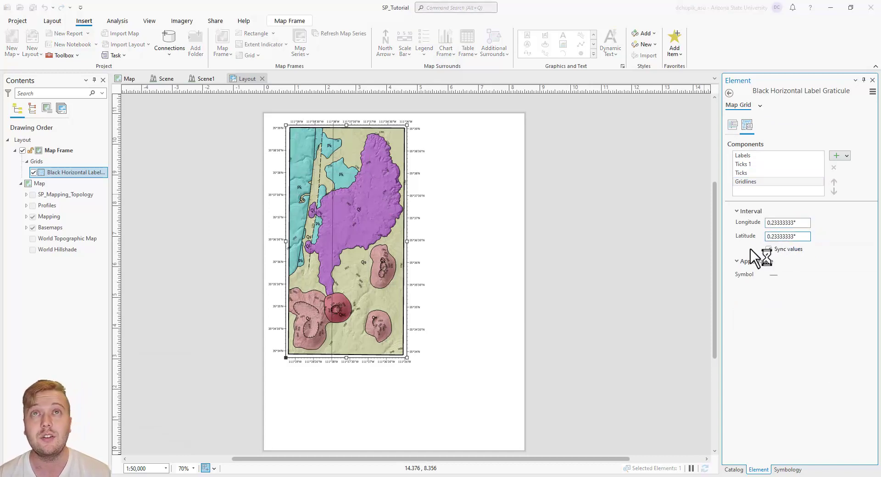
{"action": "left_click_drag", "start_coordinate": [795, 224], "coordinate": [743, 226]}
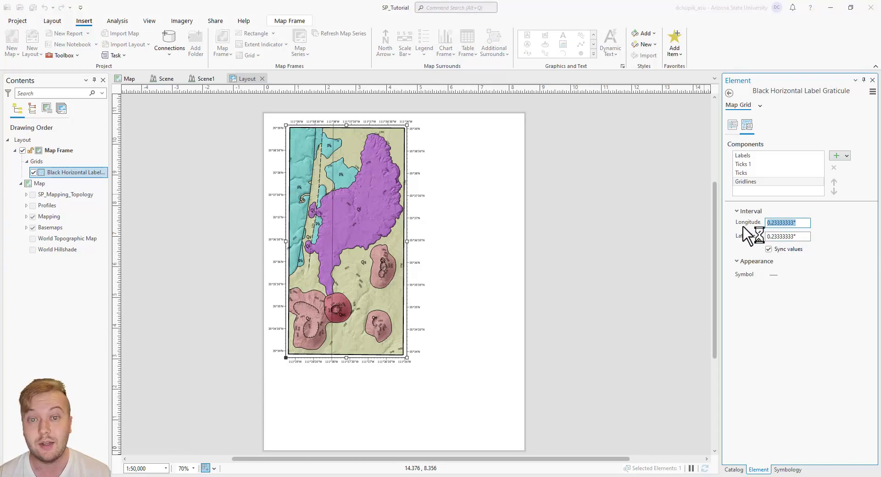
{"action": "type", "text": "0.02"}
{"action": "key", "text": "Tab"}
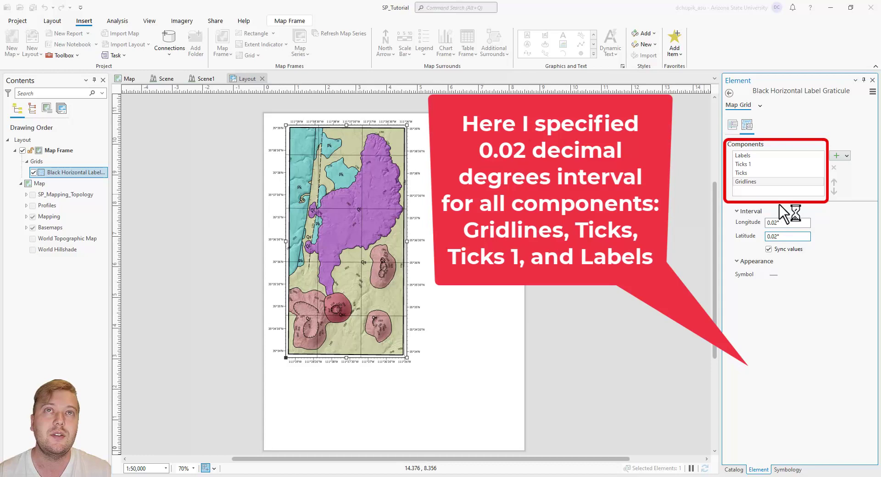
Set the Ticks component's longitude interval to 0.02°.
{"action": "left_click", "coordinate": [757, 173]}
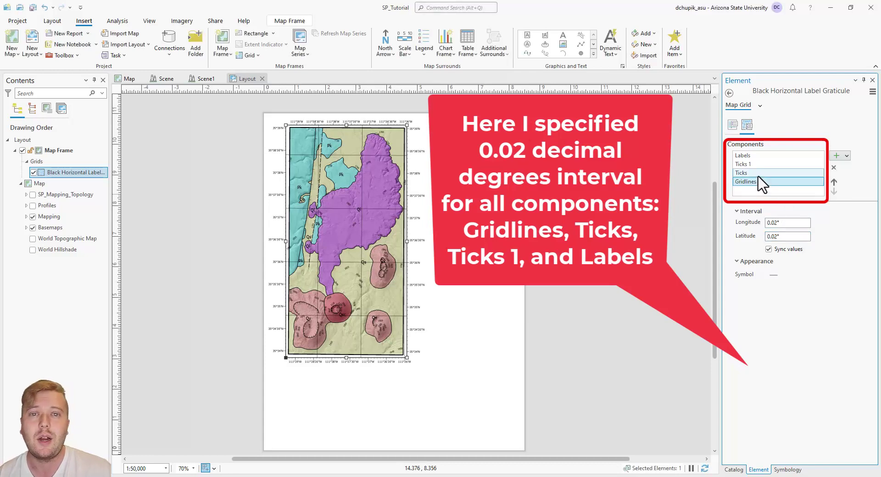
{"action": "double_click", "coordinate": [799, 223]}
{"action": "key", "text": "BackSpace"}
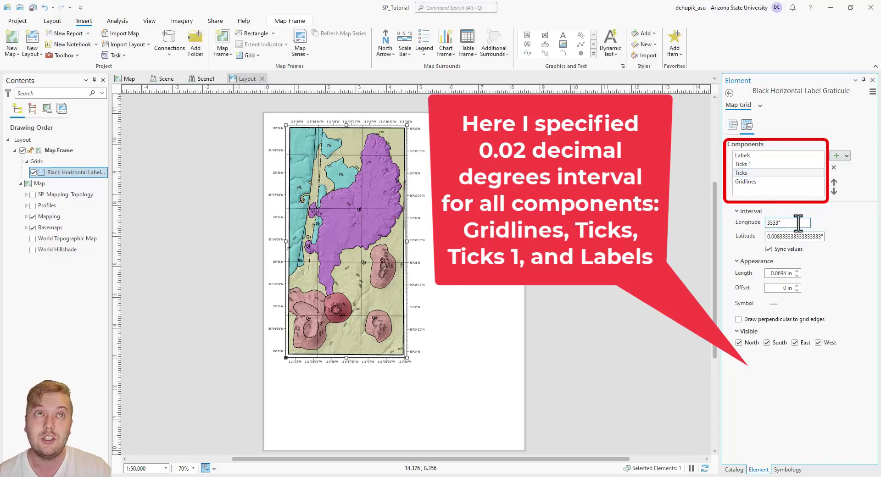
{"action": "key", "text": "Delete"}
{"action": "key", "text": "Delete"}
{"action": "key", "text": "Delete"}
{"action": "key", "text": "Delete"}
{"action": "key", "text": "Delete"}
{"action": "type", "text": "0.0"}
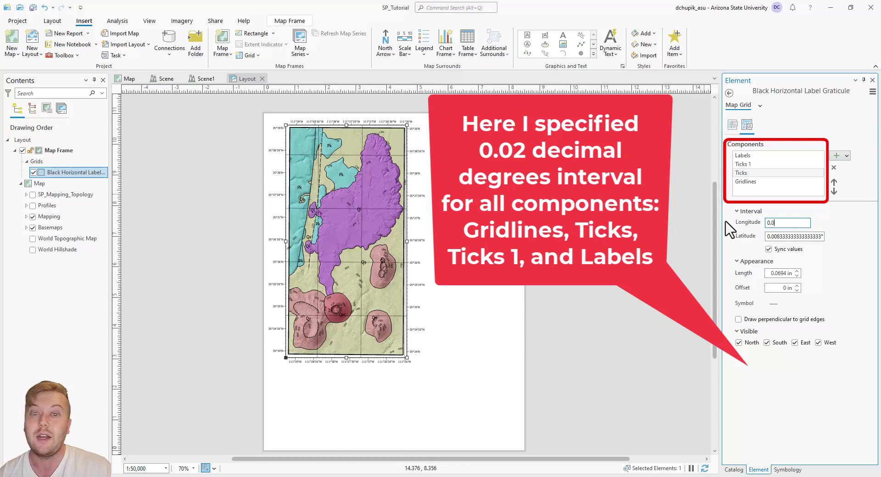
{"action": "type", "text": "2"}
{"action": "key", "text": "Tab"}
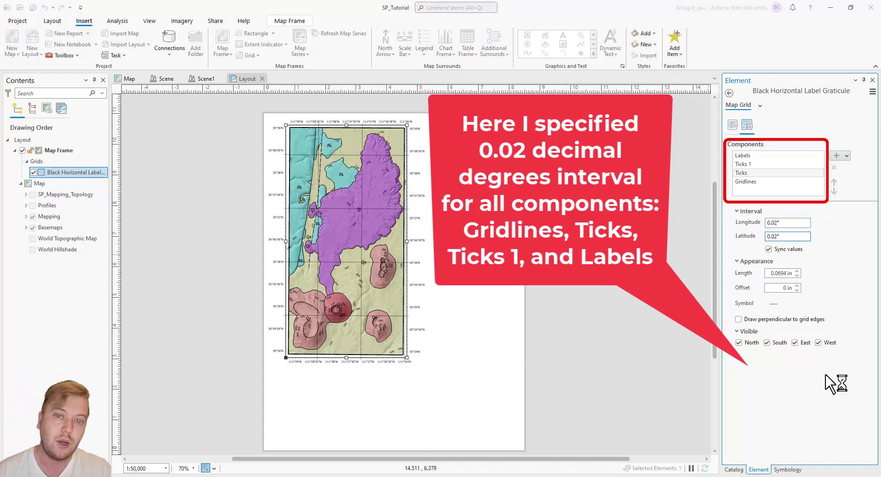
Set the Ticks 1 interval to 0.02° and start replacing the Labels longitude interval.
{"action": "left_click", "coordinate": [755, 165]}
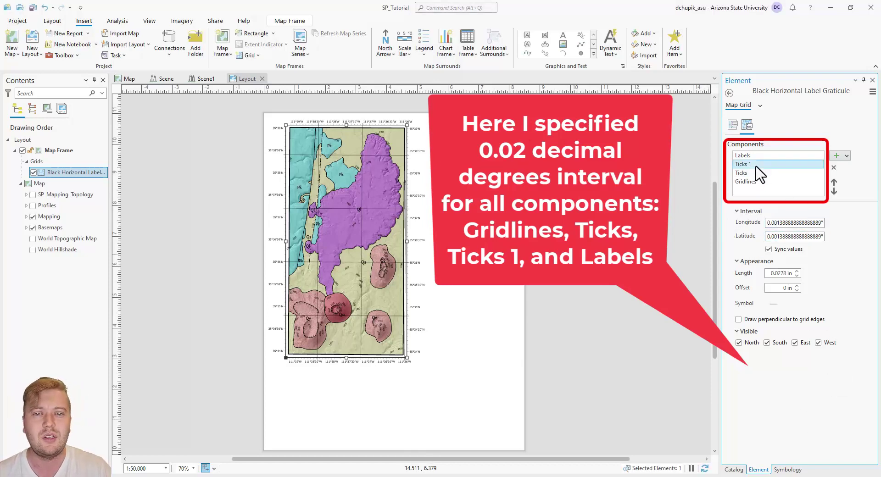
{"action": "left_click", "coordinate": [822, 221]}
{"action": "double_click", "coordinate": [816, 221]}
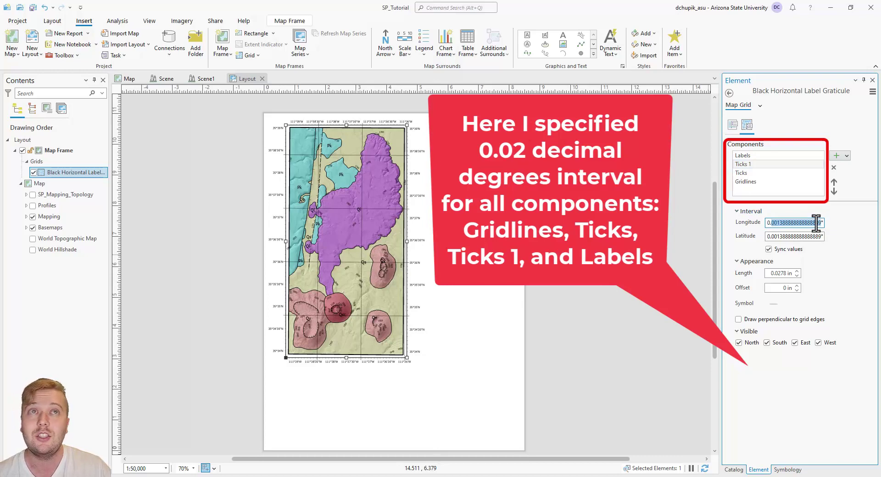
{"action": "key", "text": "BackSpace"}
{"action": "key", "text": "Tab"}
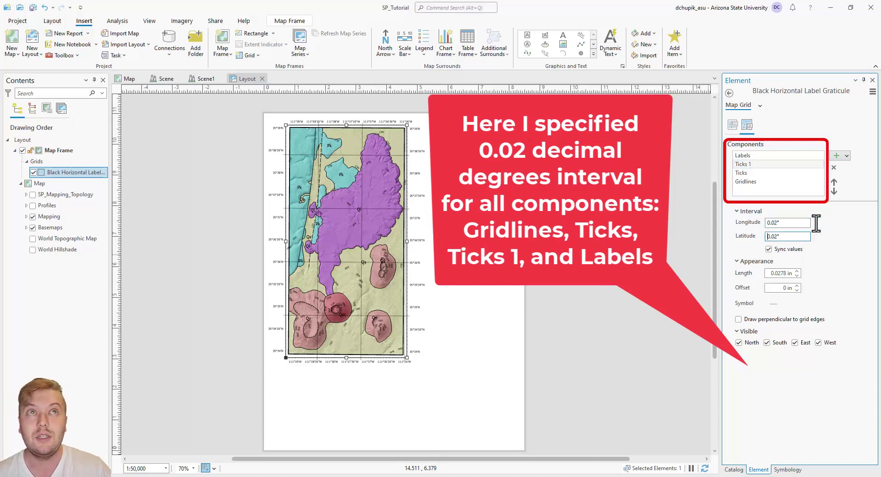
{"action": "double_click", "coordinate": [782, 222]}
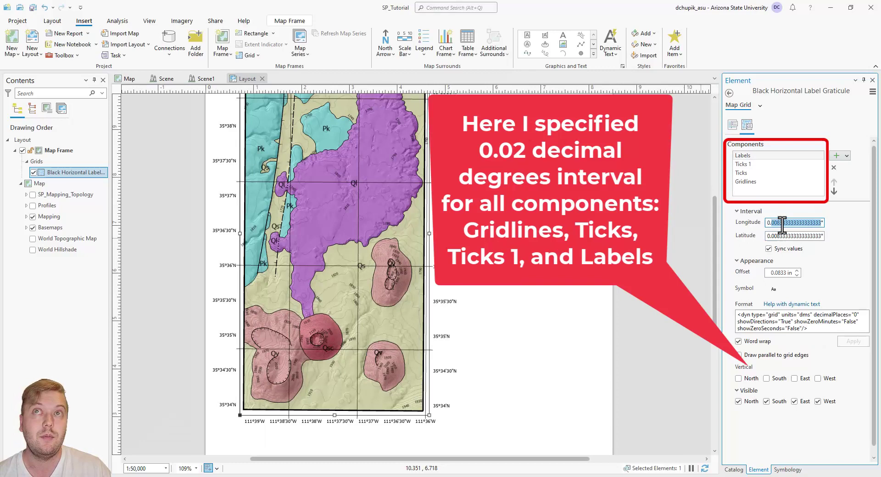
{"action": "type", "text": "0.00"}
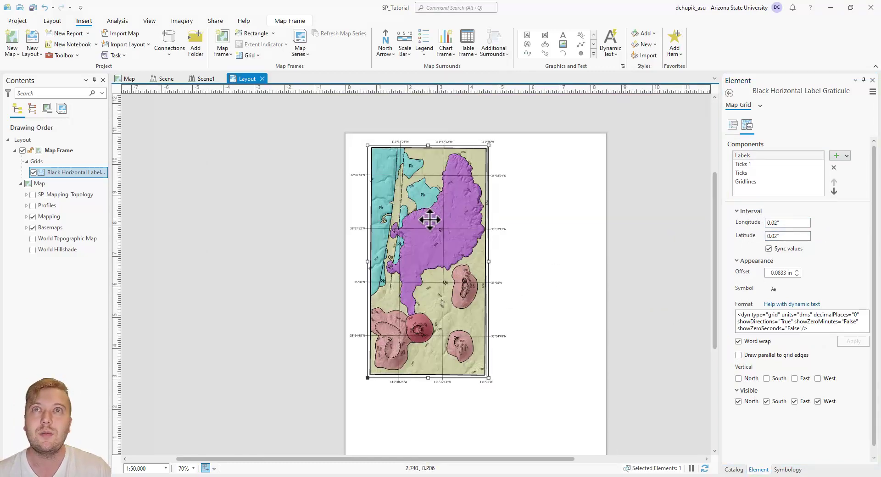
Add a metric Double Alternating Scale Bar in kilometres below the map frame.
{"action": "left_click_drag", "start_coordinate": [536, 332], "coordinate": [517, 295]}
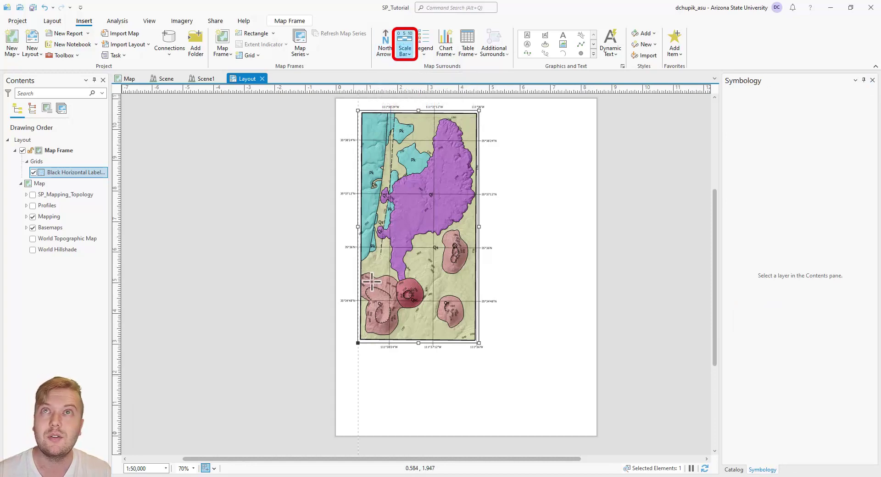
{"action": "left_click", "coordinate": [406, 52]}
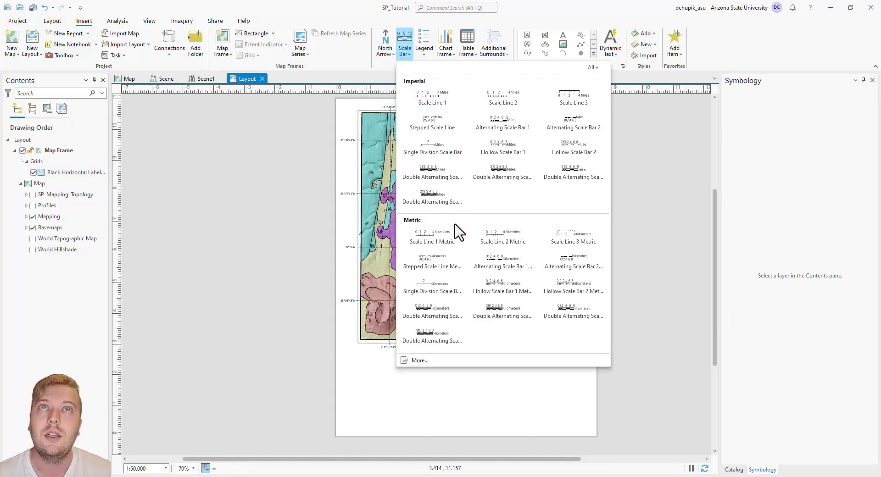
{"action": "left_click", "coordinate": [443, 307]}
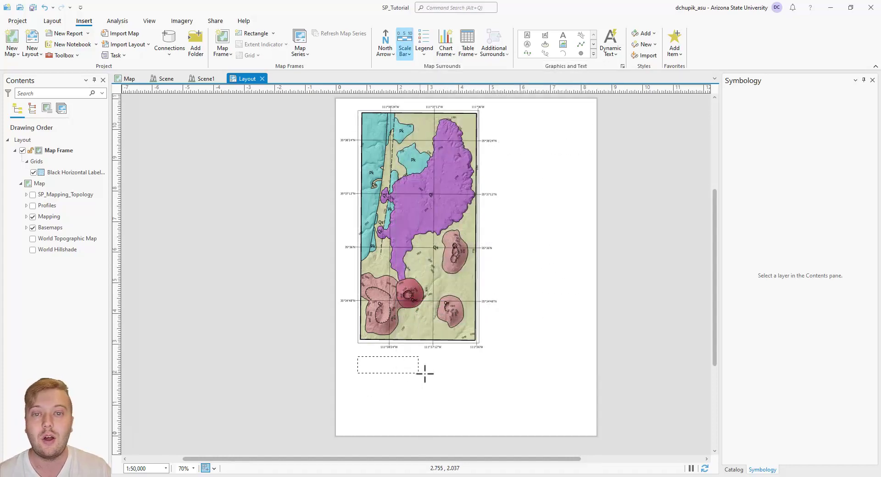
{"action": "left_click_drag", "start_coordinate": [425, 375], "coordinate": [461, 367]}
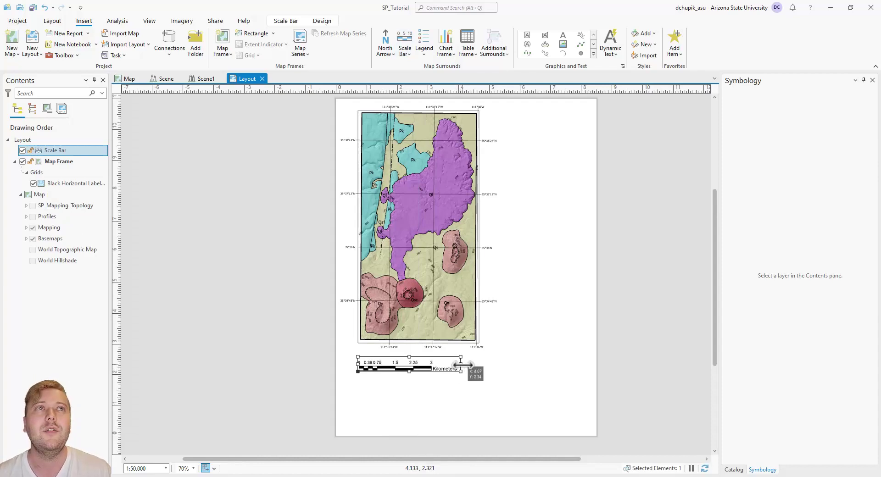
Open the scale bar's properties at its division and number settings.
{"action": "right_click", "coordinate": [406, 365]}
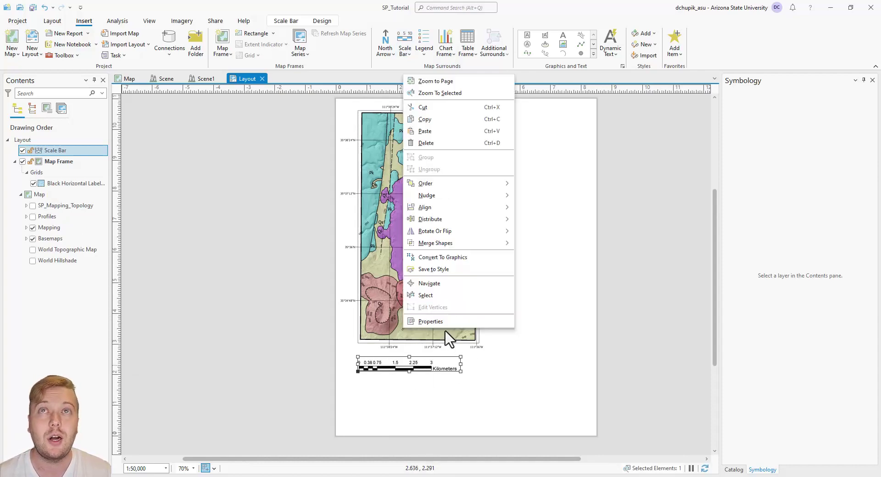
{"action": "left_click", "coordinate": [450, 321]}
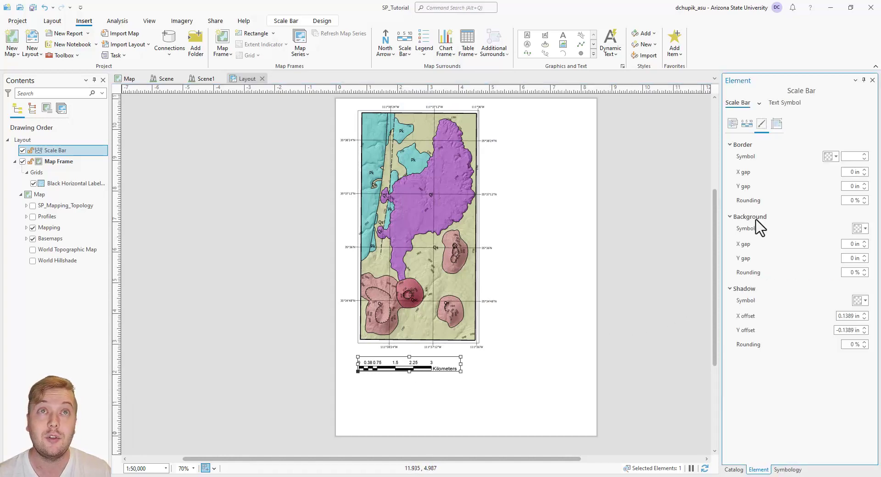
{"action": "left_click", "coordinate": [747, 124]}
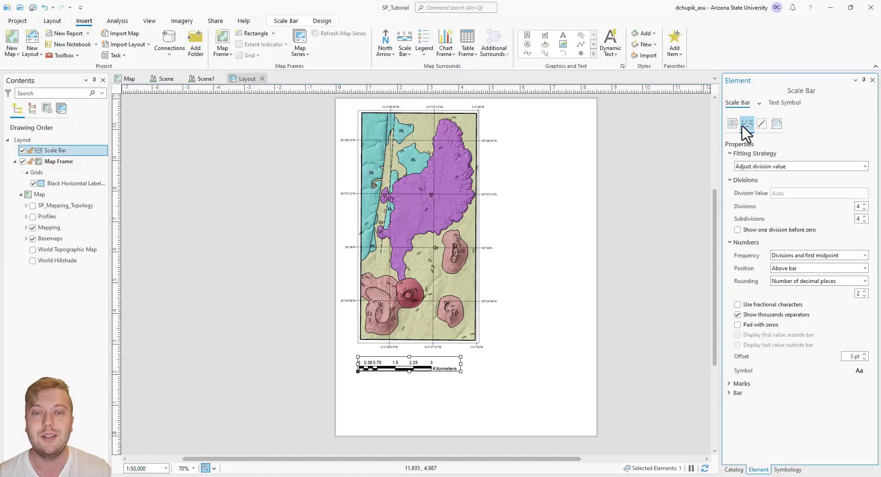
Set the scale bar's fitting strategy and place an ArcGIS North 1 arrow right of it.
{"action": "left_click", "coordinate": [865, 167]}
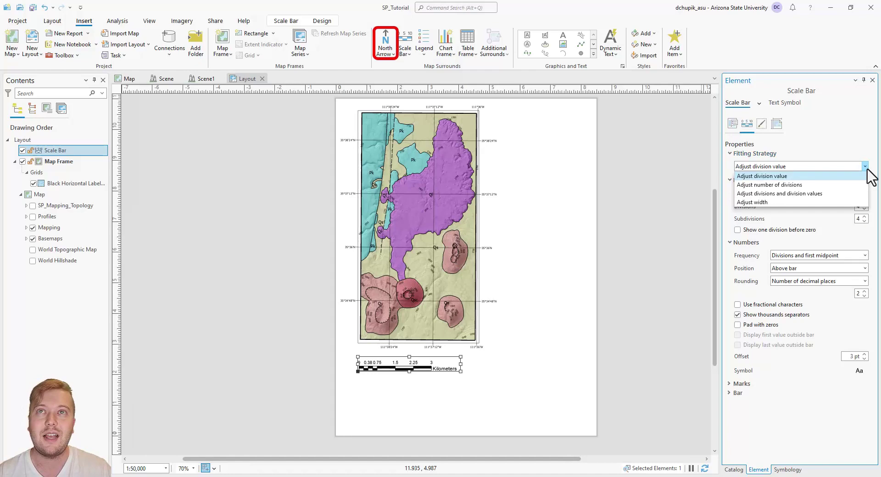
{"action": "left_click", "coordinate": [574, 156]}
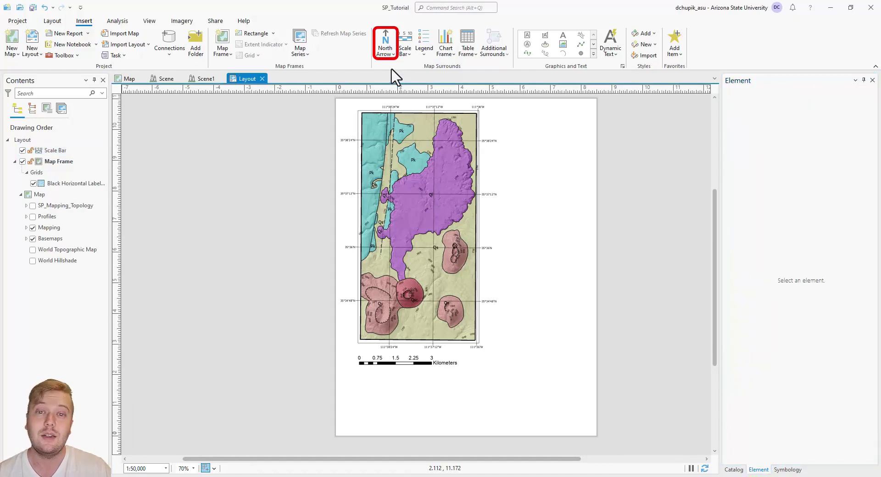
{"action": "left_click", "coordinate": [385, 46]}
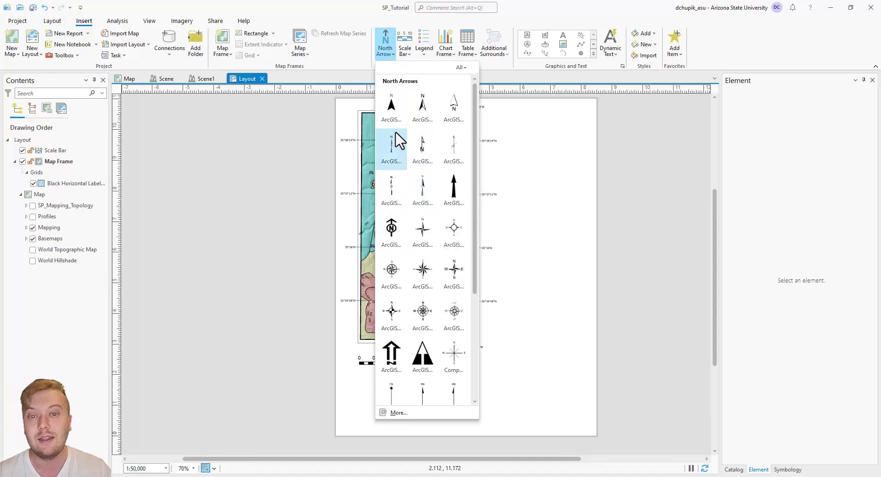
{"action": "left_click", "coordinate": [393, 103]}
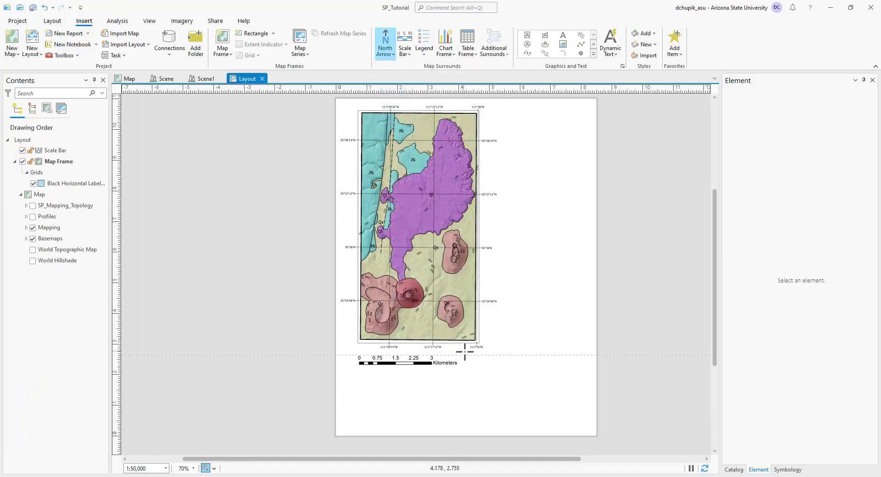
{"action": "mouse_move", "coordinate": [481, 368]}
{"action": "left_mouse_down"}
{"action": "mouse_move", "coordinate": [483, 350]}
{"action": "mouse_move", "coordinate": [473, 367]}
{"action": "left_mouse_up"}
{"action": "left_click", "coordinate": [488, 379]}
{"action": "left_click", "coordinate": [475, 361]}
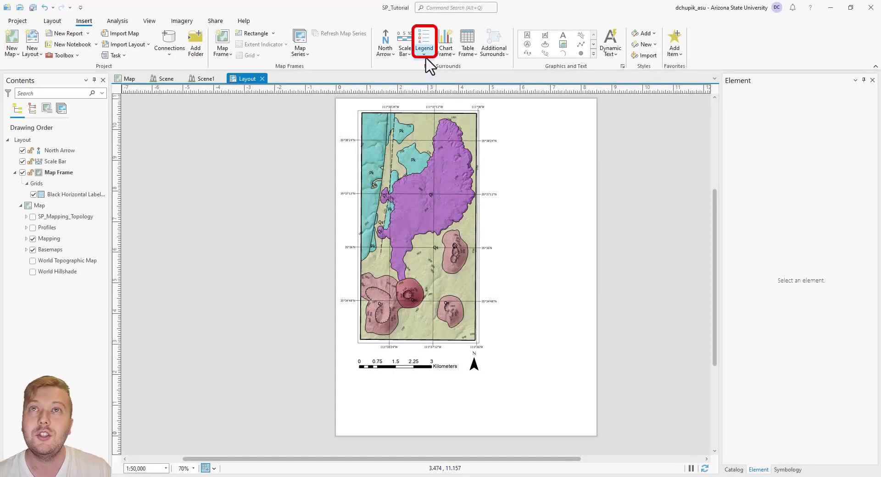
Insert the Legend 1 style legend to the right of the map frame.
{"action": "left_click", "coordinate": [424, 54]}
{"action": "left_click", "coordinate": [435, 87]}
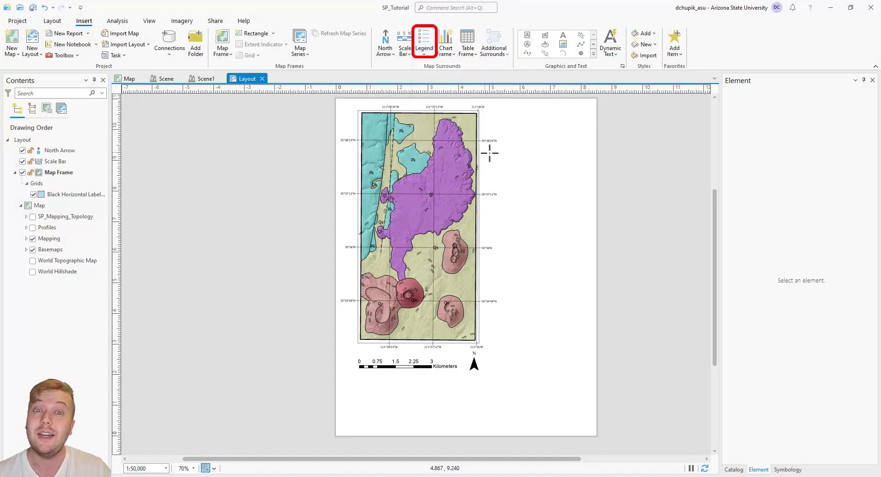
{"action": "left_click_drag", "start_coordinate": [506, 110], "coordinate": [595, 344]}
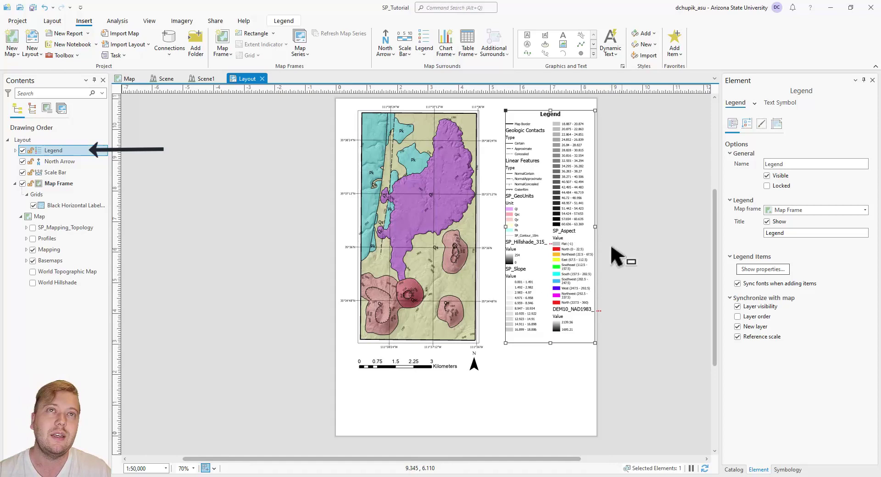
Remove Dirty Areas, Point Errors, Polygon Errors, ProfileB and ProfileA from the legend.
{"action": "left_click", "coordinate": [15, 151]}
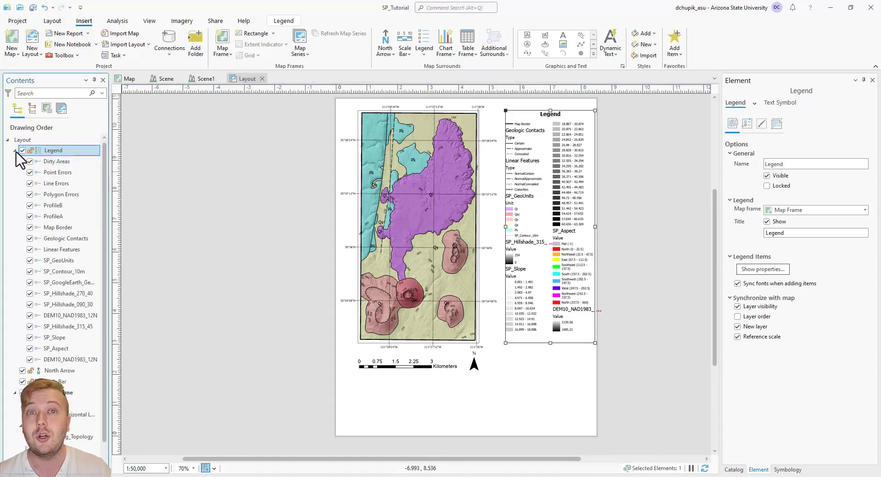
{"action": "left_click", "coordinate": [56, 162]}
{"action": "left_click", "coordinate": [74, 174], "text": "ctrl"}
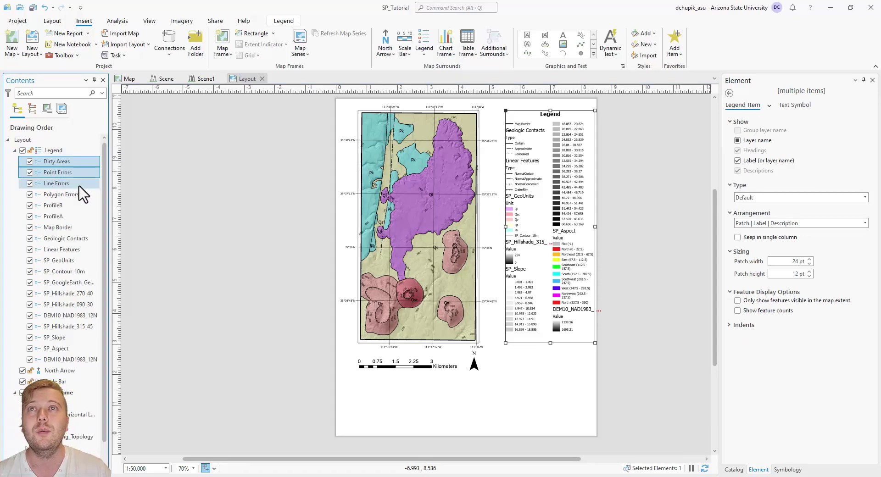
{"action": "left_click", "coordinate": [79, 194], "text": "ctrl"}
{"action": "left_click", "coordinate": [75, 206], "text": "ctrl"}
{"action": "left_click", "coordinate": [71, 217], "text": "ctrl"}
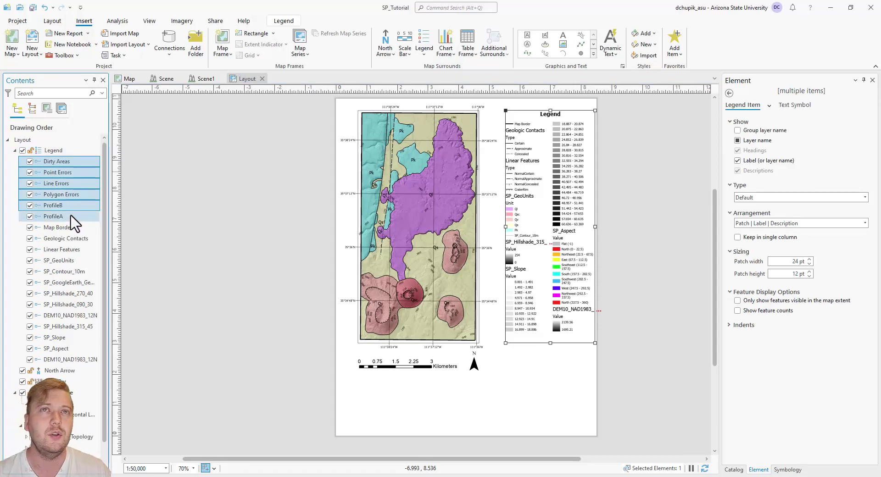
{"action": "right_click", "coordinate": [71, 218]}
{"action": "left_click", "coordinate": [100, 255]}
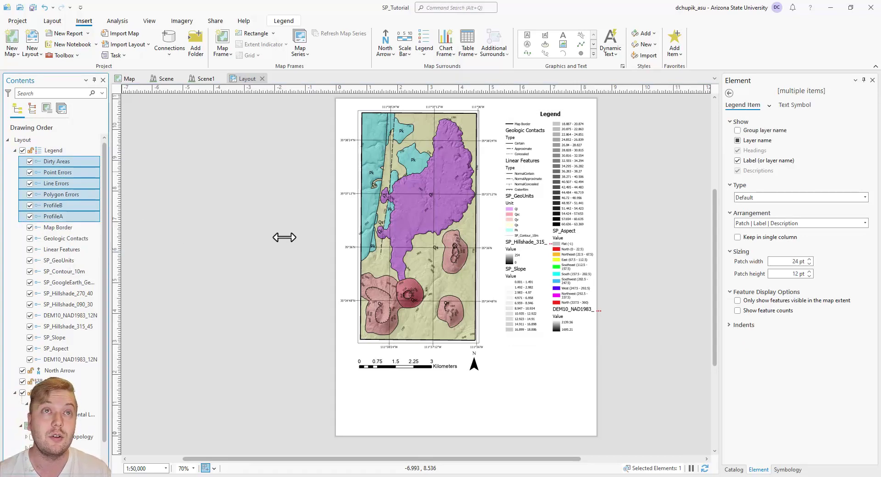
Give the legend a 1 pt black border with 0.2 in gap padding.
{"action": "left_click", "coordinate": [51, 151]}
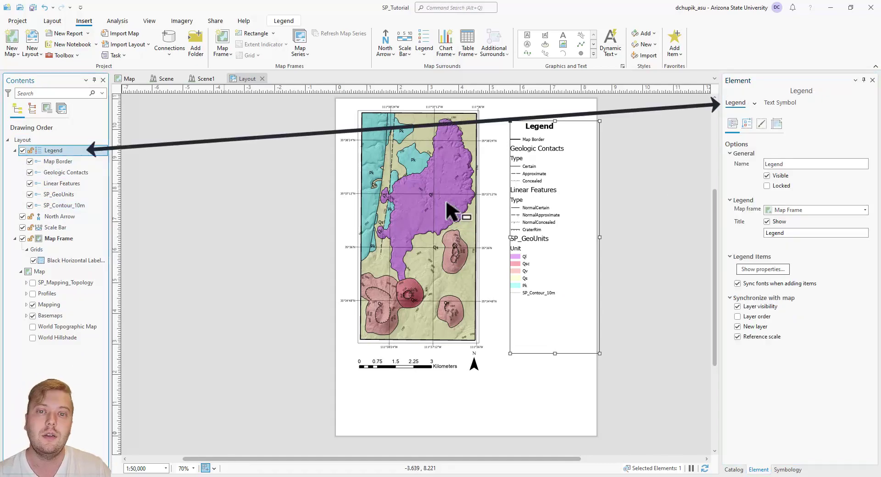
{"action": "left_click", "coordinate": [748, 127]}
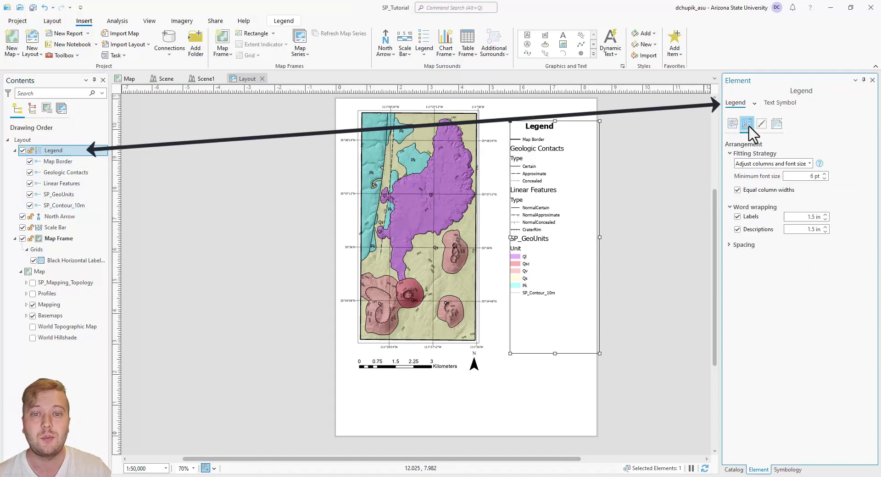
{"action": "left_click", "coordinate": [761, 125]}
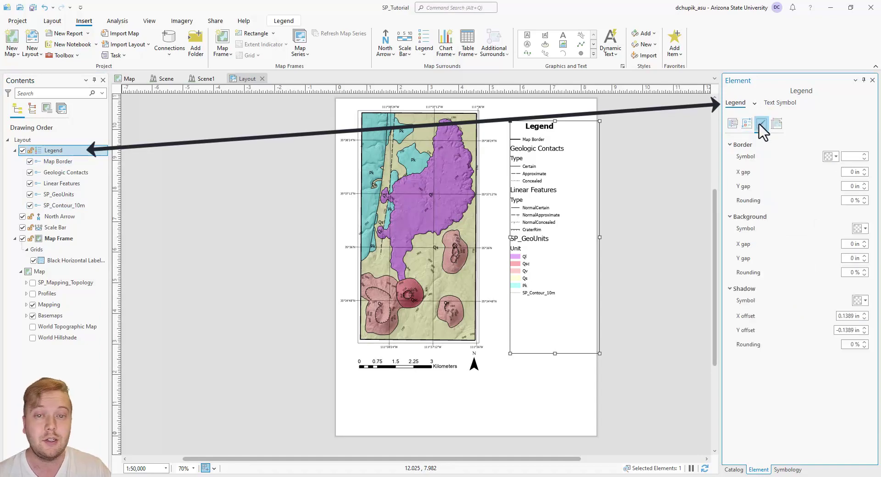
{"action": "left_click", "coordinate": [832, 157]}
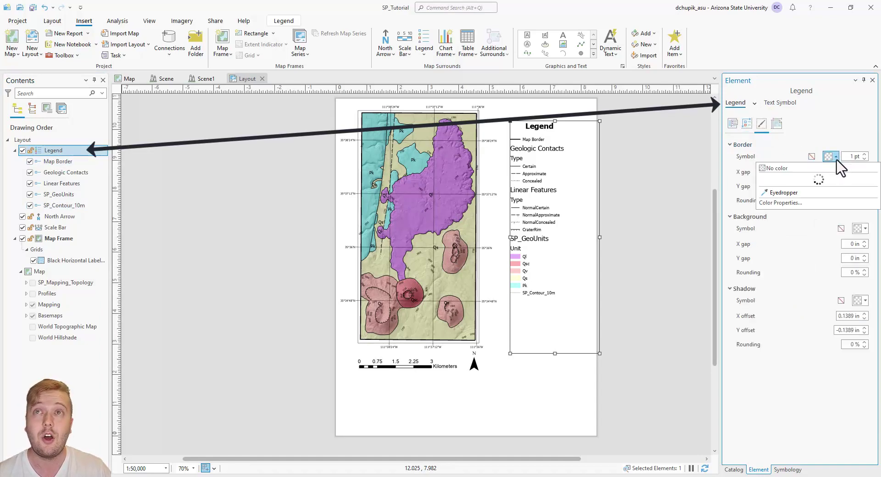
{"action": "scroll", "coordinate": [810, 280], "scroll_direction": "down", "scroll_amount": 5}
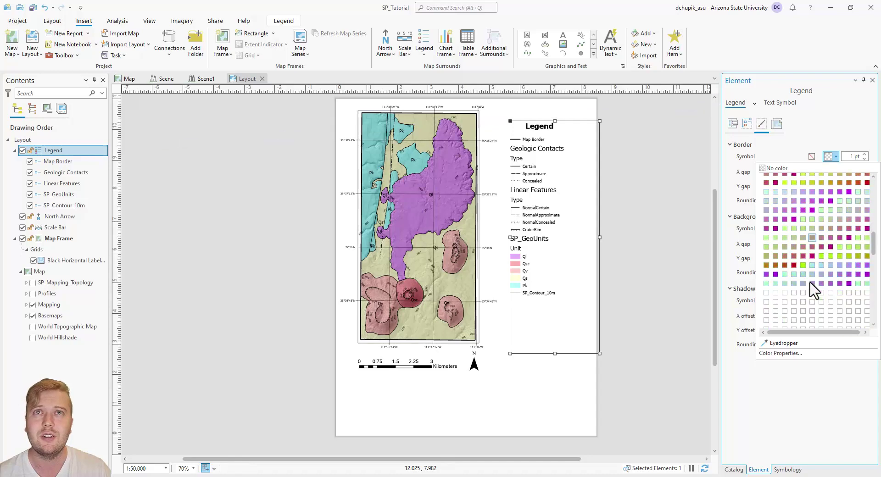
{"action": "scroll", "coordinate": [795, 294], "scroll_direction": "down", "scroll_amount": 5}
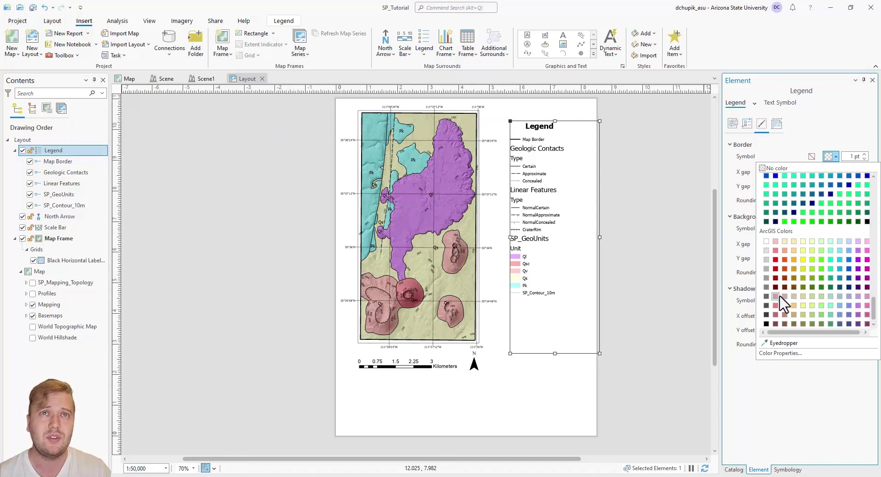
{"action": "left_click", "coordinate": [767, 323]}
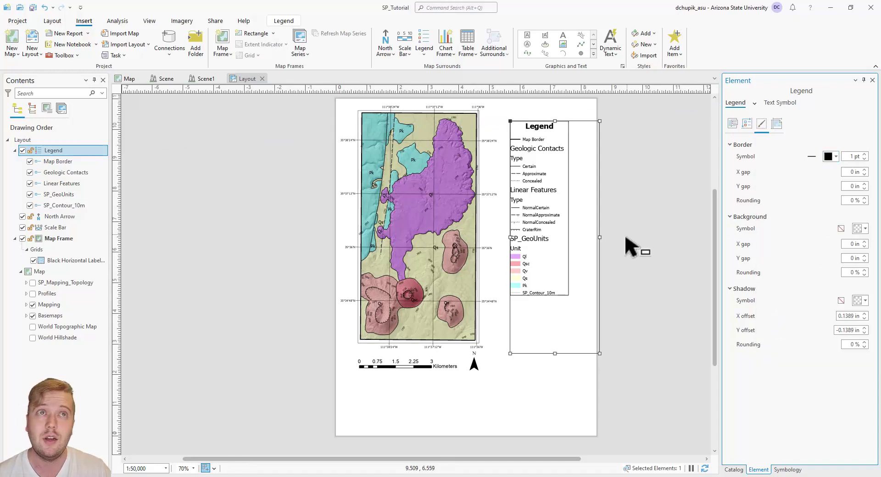
{"action": "double_click", "coordinate": [857, 244]}
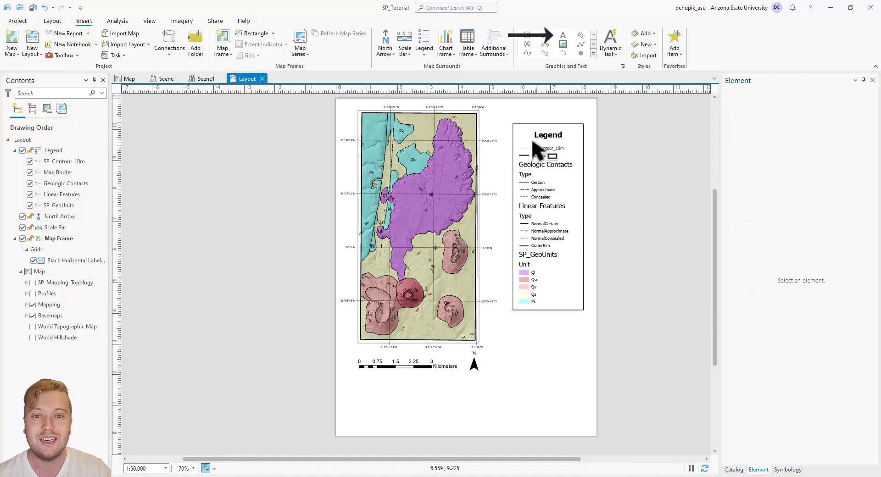
Add a text box below the scale bar reading the SP Mountain map title.
{"action": "left_click", "coordinate": [563, 37]}
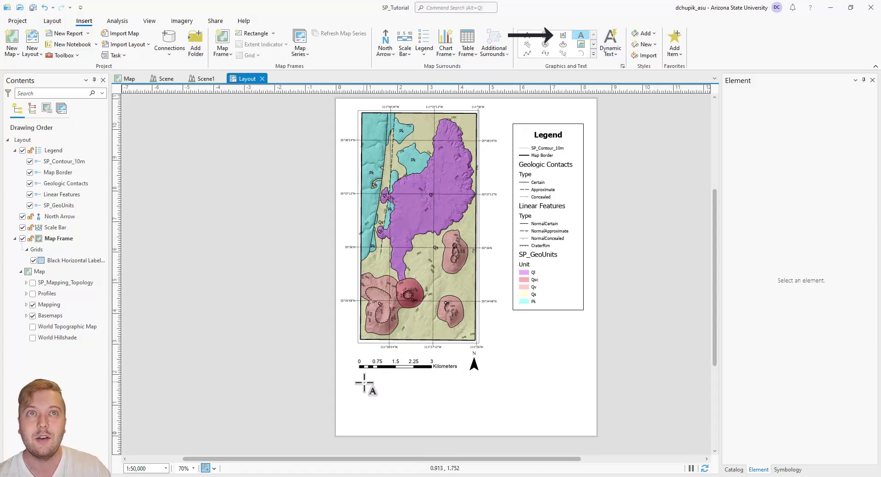
{"action": "left_click_drag", "start_coordinate": [364, 382], "coordinate": [560, 429]}
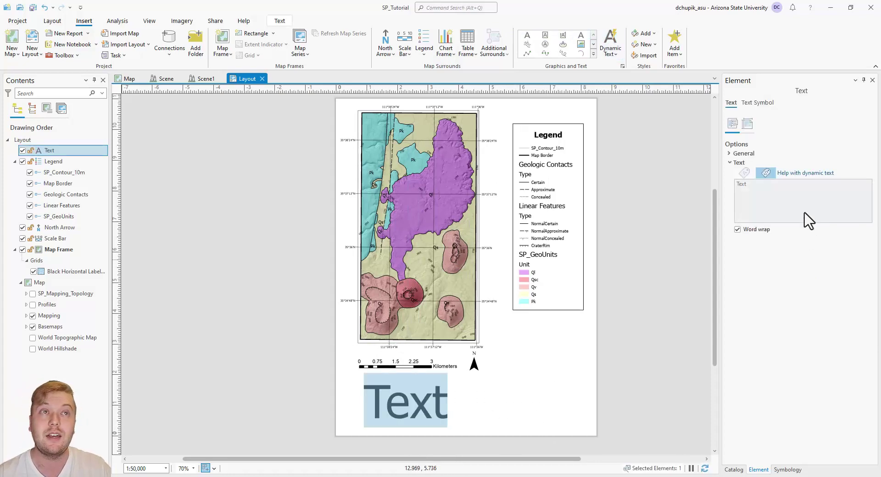
{"action": "left_click", "coordinate": [771, 198]}
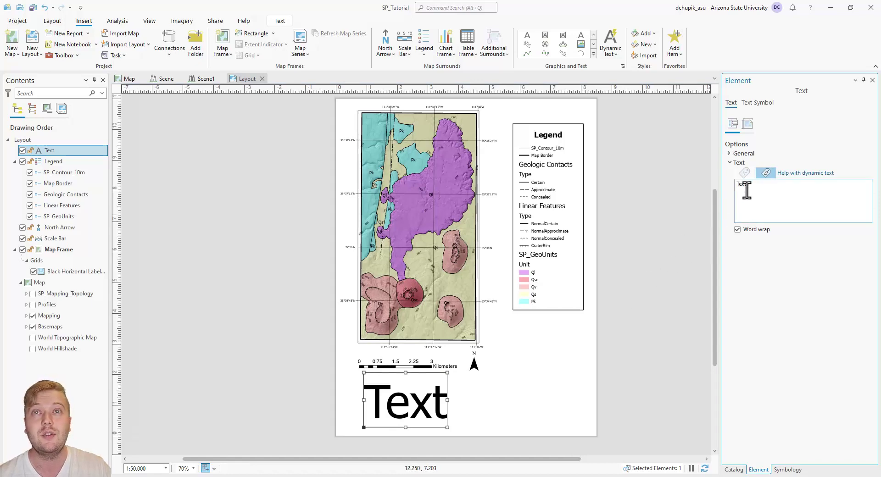
{"action": "double_click", "coordinate": [743, 184]}
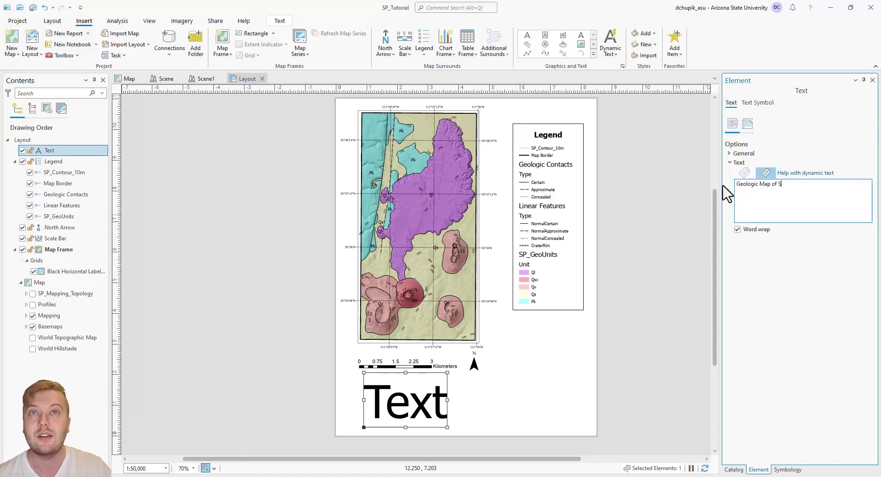
{"action": "type", "text": "Geologic Map of SP Mountain, San Francisco Volcanic Field, Arizona, USA"}
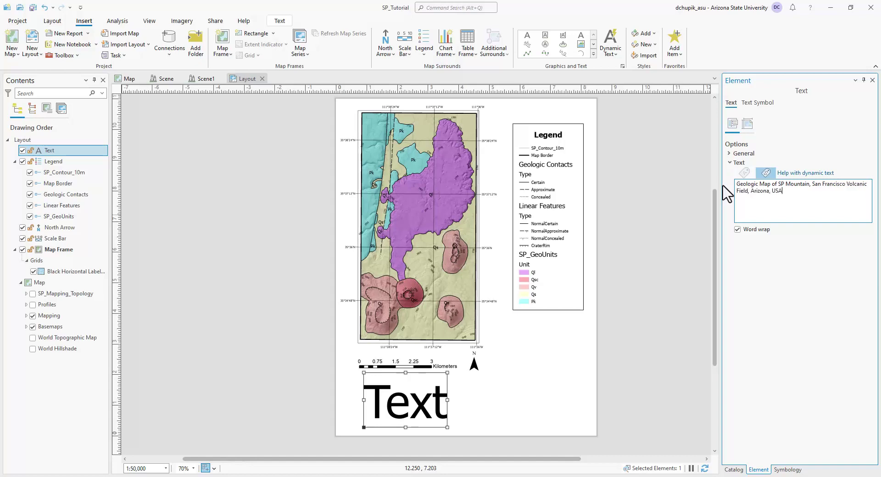
Move the title text up on the page.
{"action": "left_click", "coordinate": [567, 367]}
{"action": "left_click_drag", "start_coordinate": [567, 368], "coordinate": [536, 316]}
{"action": "scroll", "coordinate": [630, 408], "scroll_direction": "down", "scroll_amount": 5}
{"action": "scroll", "coordinate": [459, 349], "scroll_direction": "up", "scroll_amount": 5}
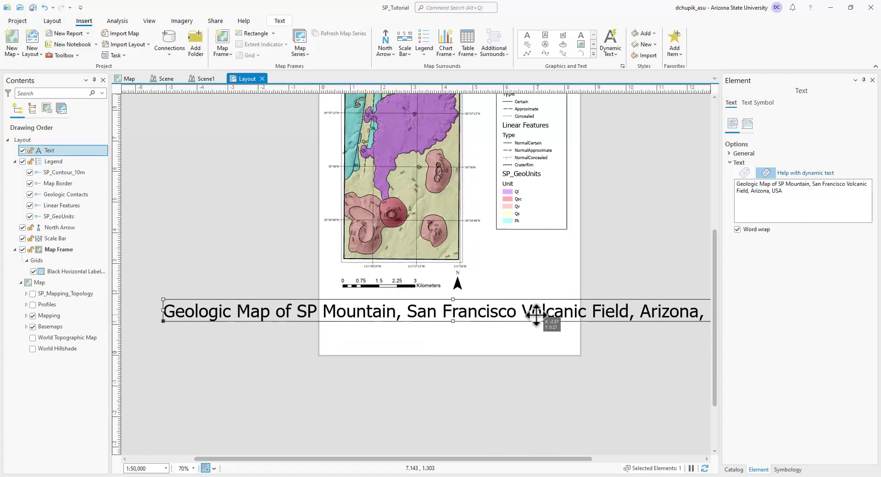
Break the title into three lines after 'Mountain,' and 'Field,' and place it below the scale bar.
{"action": "double_click", "coordinate": [606, 309]}
{"action": "left_click", "coordinate": [364, 305]}
{"action": "left_click", "coordinate": [379, 294]}
{"action": "key", "text": "BackSpace"}
{"action": "key", "text": "Return"}
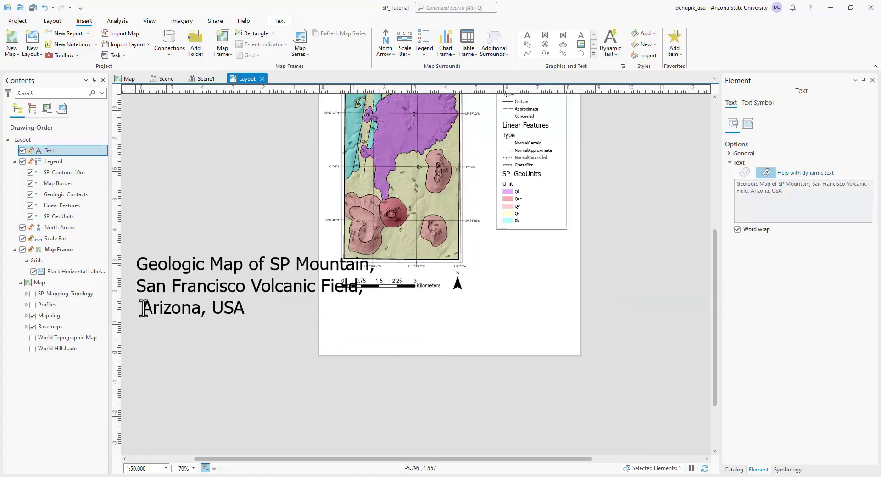
{"action": "left_click", "coordinate": [143, 308]}
{"action": "key", "text": "BackSpace"}
{"action": "key", "text": "Escape"}
{"action": "left_click_drag", "start_coordinate": [231, 284], "coordinate": [435, 327]}
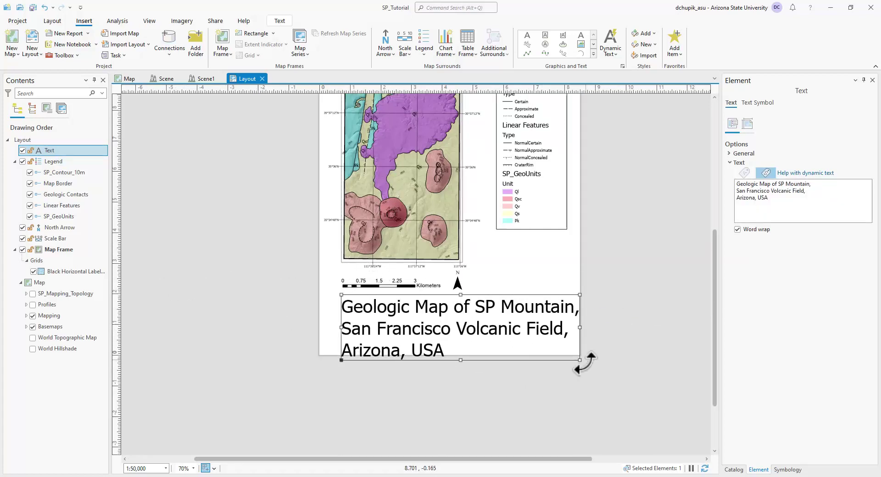
Shrink the title text so it fits beneath the scale bar.
{"action": "left_click", "coordinate": [553, 303]}
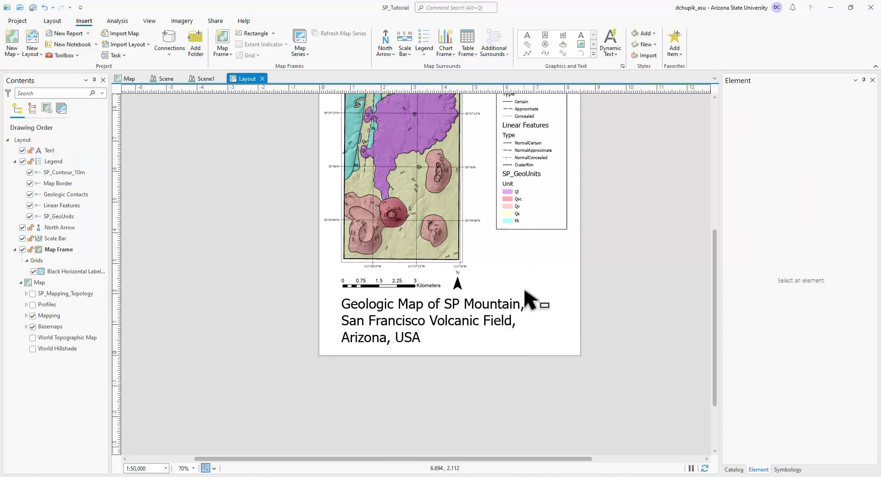
{"action": "left_click", "coordinate": [528, 295]}
{"action": "left_click_drag", "start_coordinate": [527, 298], "coordinate": [463, 321]}
{"action": "left_click", "coordinate": [561, 291]}
{"action": "left_click_drag", "start_coordinate": [615, 256], "coordinate": [610, 291]}
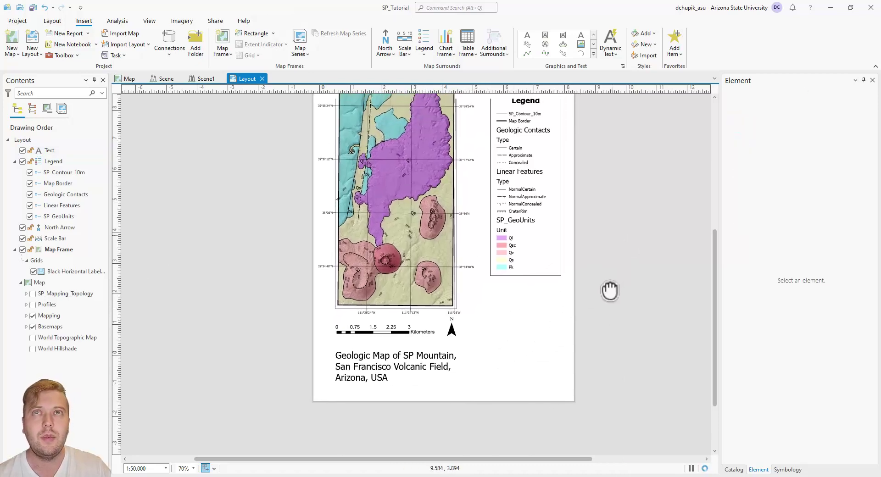
{"action": "left_click_drag", "start_coordinate": [658, 329], "coordinate": [633, 339]}
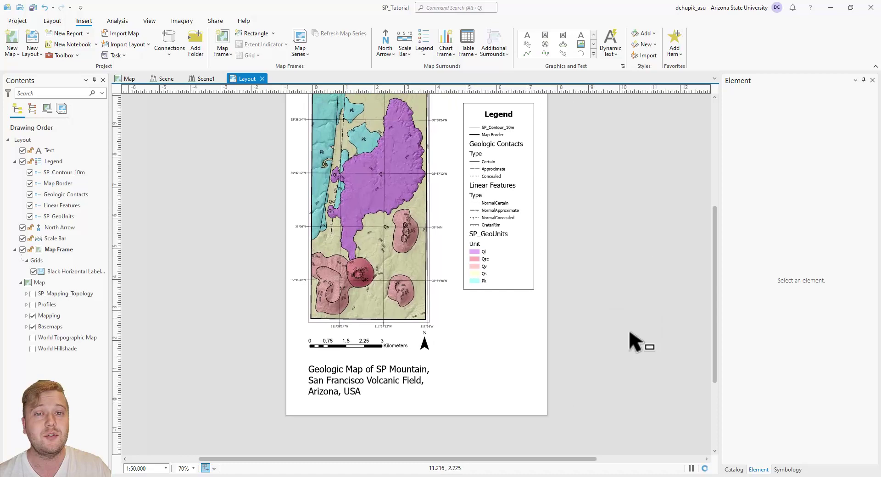
{"action": "scroll", "coordinate": [582, 269], "scroll_direction": "down", "scroll_amount": 2}
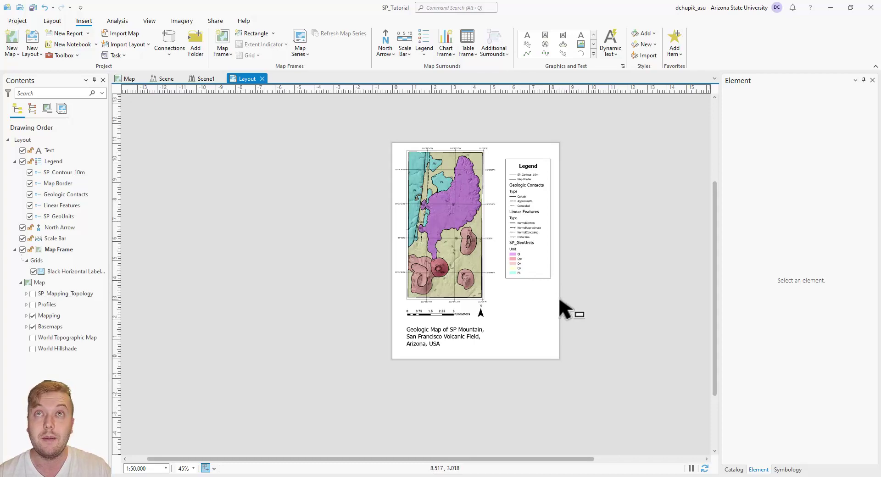
{"action": "scroll", "coordinate": [560, 301], "scroll_direction": "up", "scroll_amount": 2}
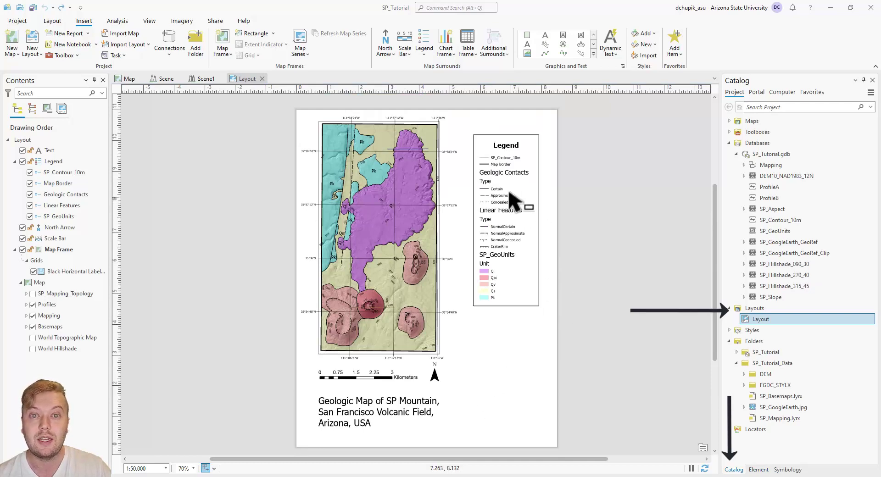
Rename the layout to SP_Map1 in the Catalog.
{"action": "left_click", "coordinate": [248, 79]}
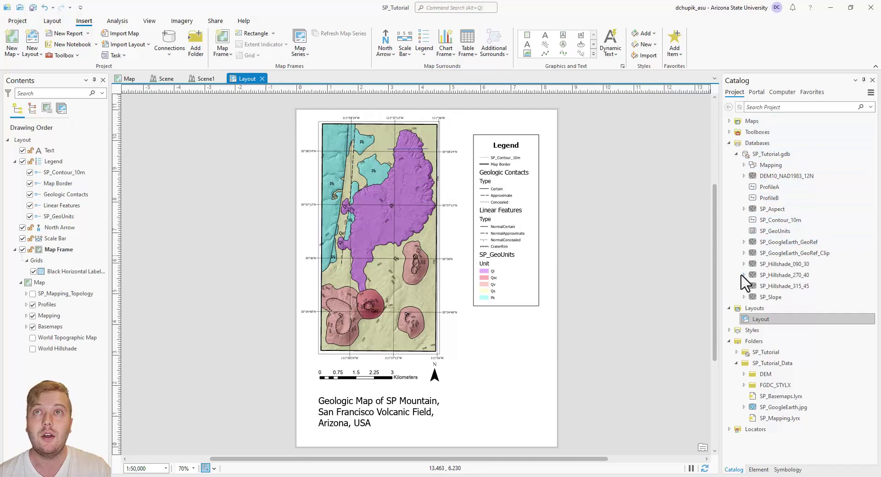
{"action": "left_click", "coordinate": [734, 317]}
{"action": "right_click", "coordinate": [766, 320]}
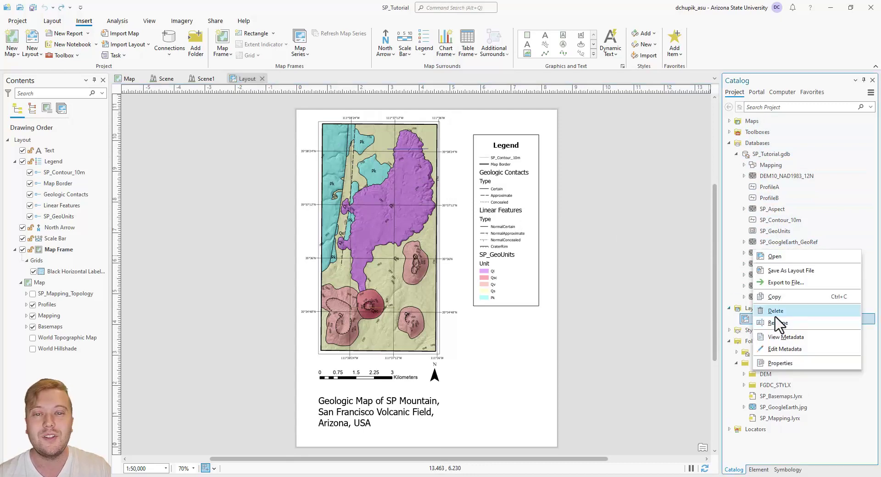
{"action": "left_click", "coordinate": [789, 330]}
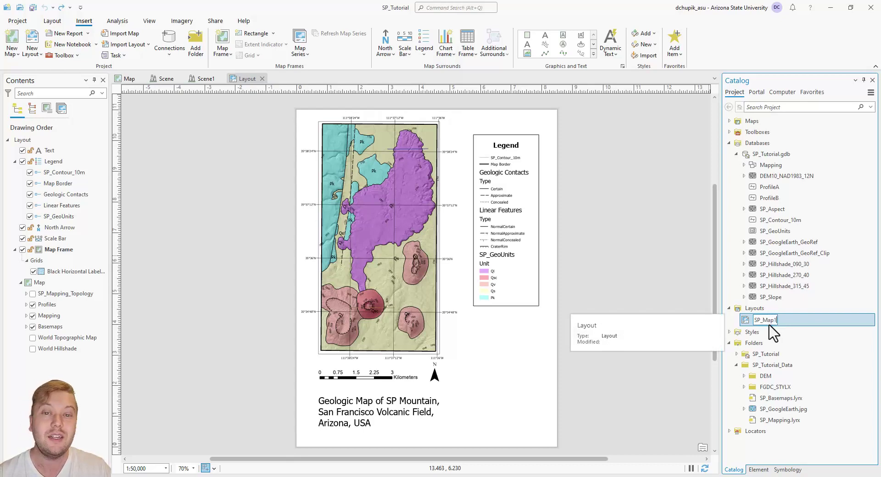
{"action": "key", "text": "Return"}
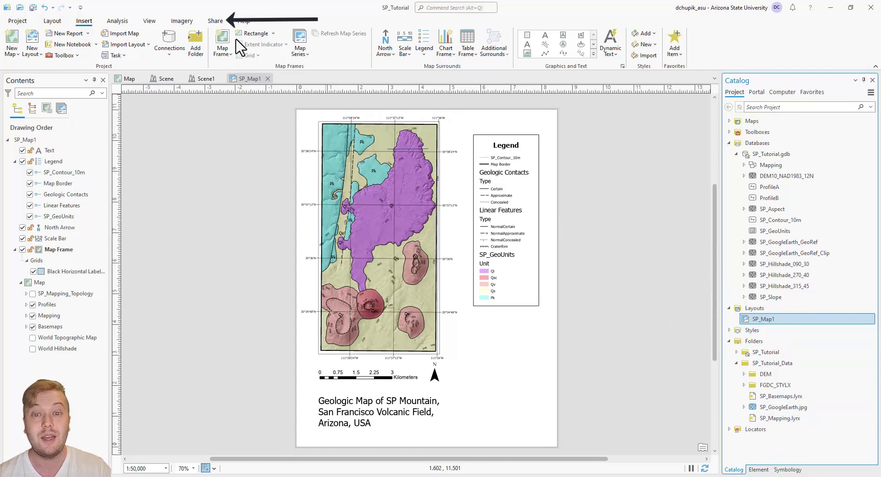
Open PDF export settings for SP_Map1 at 300 DPI with georeference information.
{"action": "left_click", "coordinate": [216, 20]}
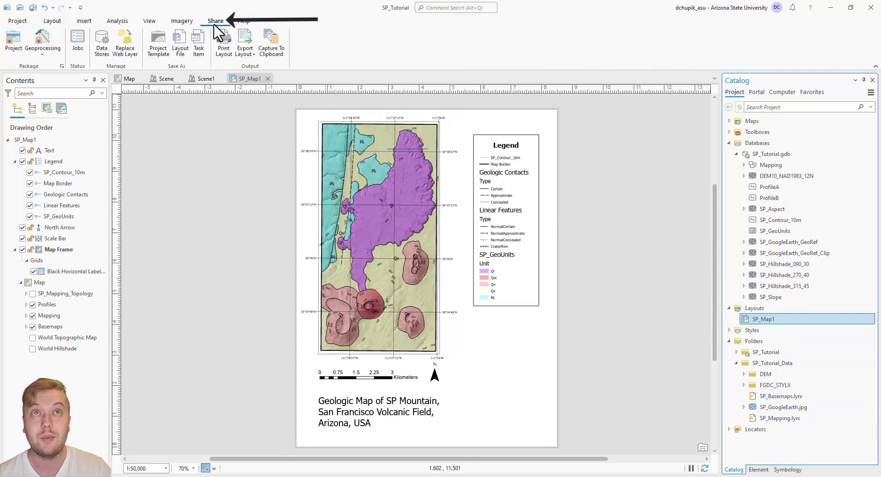
{"action": "left_click", "coordinate": [251, 64]}
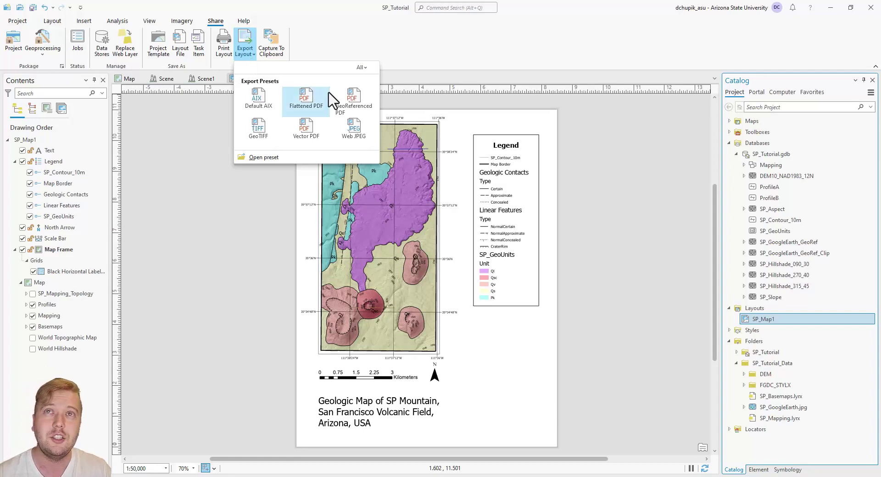
{"action": "left_click", "coordinate": [352, 102]}
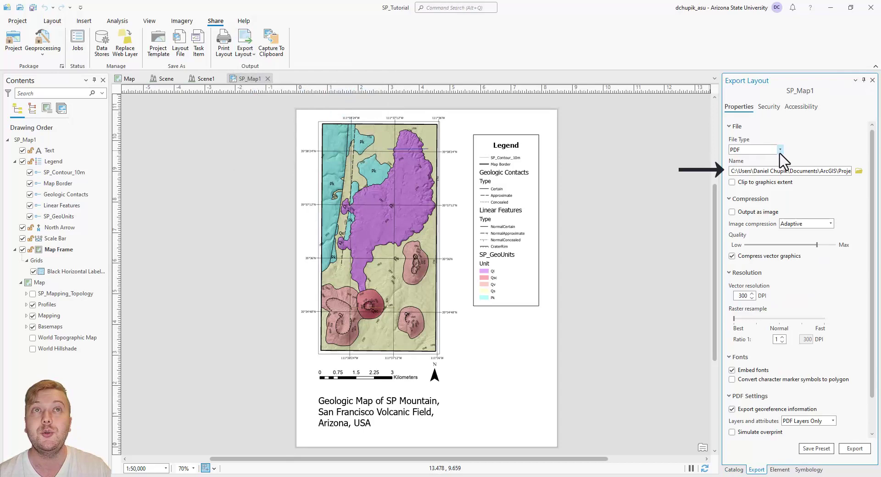
Set the export destination to SP_Map1.pdf in the SP_Tutorial_Data folder.
{"action": "left_click", "coordinate": [859, 172]}
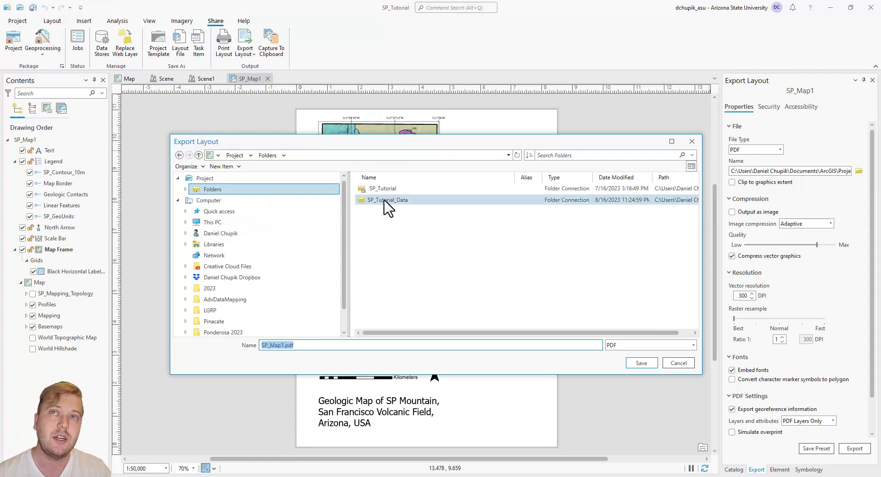
{"action": "double_click", "coordinate": [434, 202]}
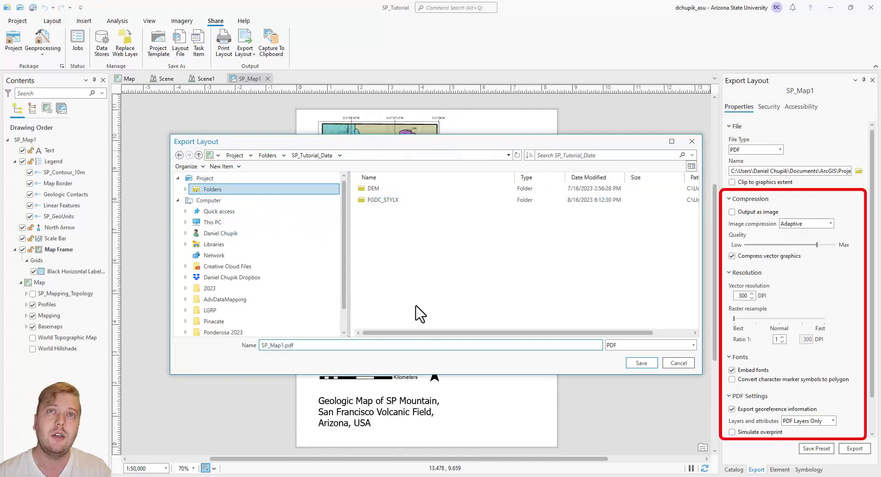
{"action": "left_click", "coordinate": [641, 363]}
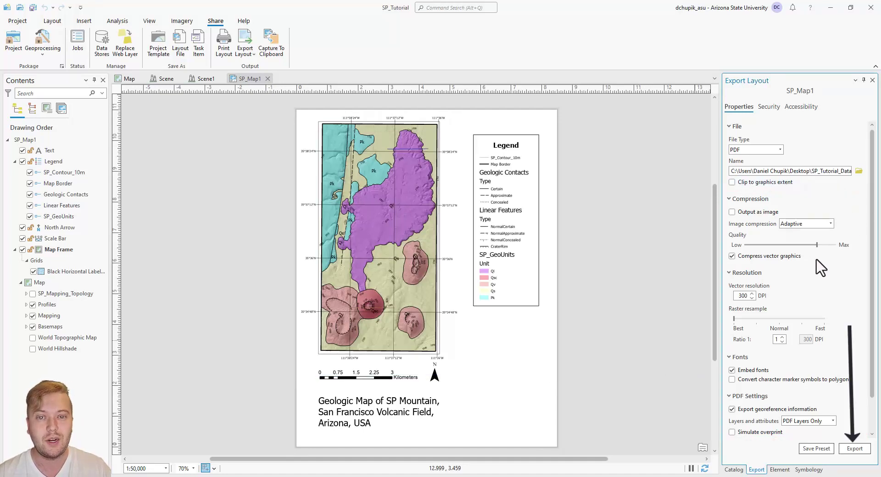
Export the layout and open SP_Map1.pdf in Adobe Acrobat.
{"action": "scroll", "coordinate": [822, 266], "scroll_direction": "down", "scroll_amount": 1}
{"action": "scroll", "coordinate": [804, 293], "scroll_direction": "down", "scroll_amount": 1}
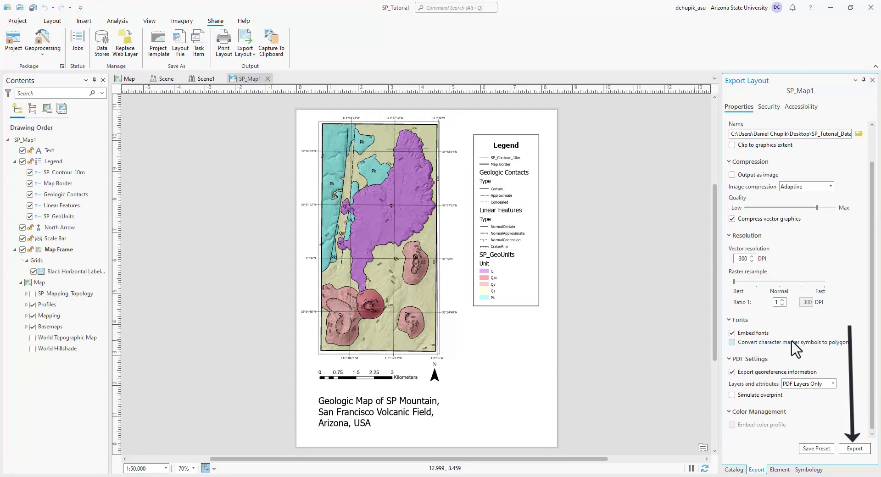
{"action": "left_click", "coordinate": [854, 450]}
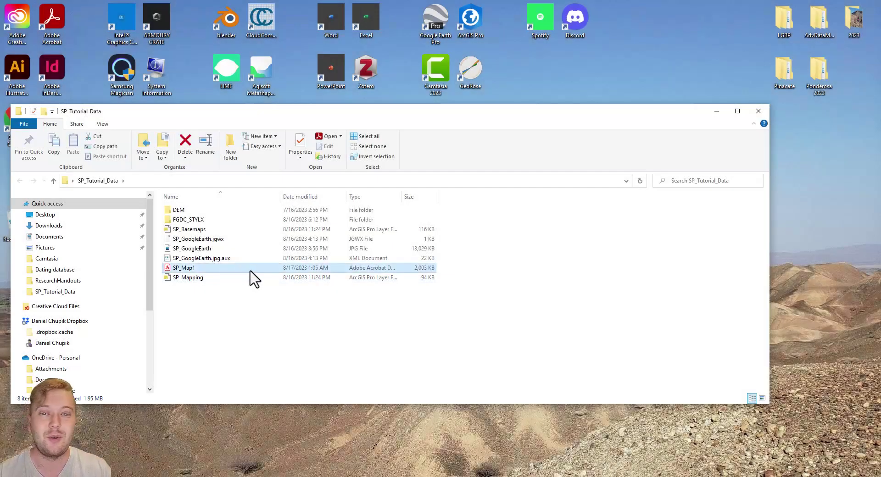
{"action": "double_click", "coordinate": [305, 269]}
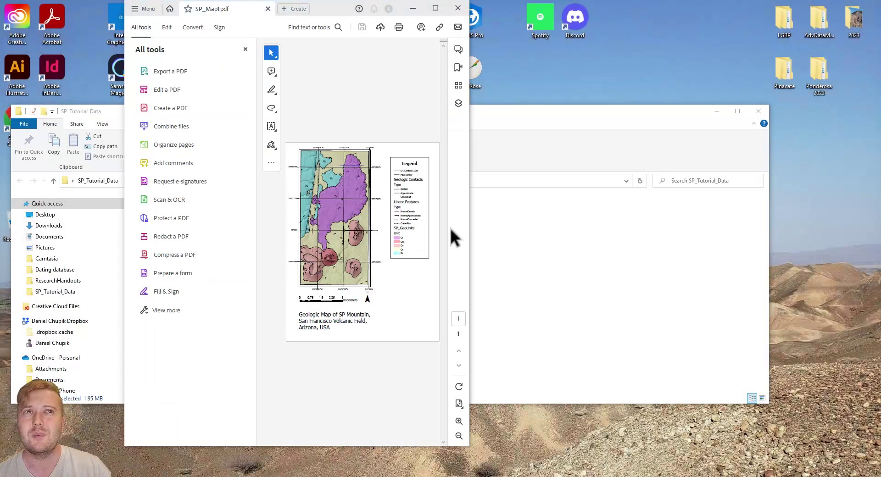